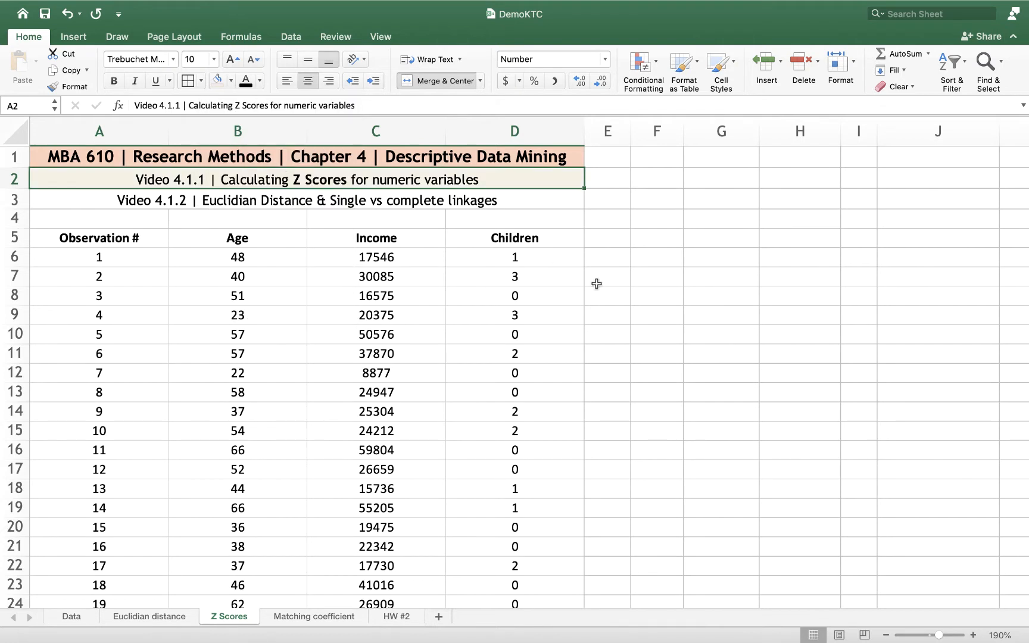
# Examine the Age, Income and Children values across all observations on the Z Scores sheet
pyautogui.click(614, 296)
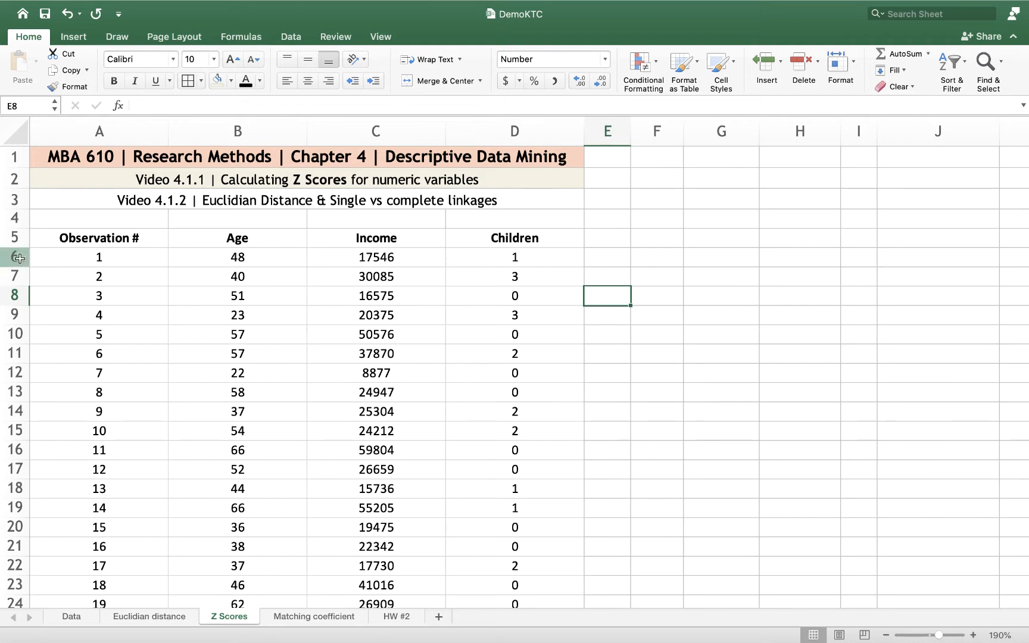
pyautogui.click(99, 259)
pyautogui.click(103, 274)
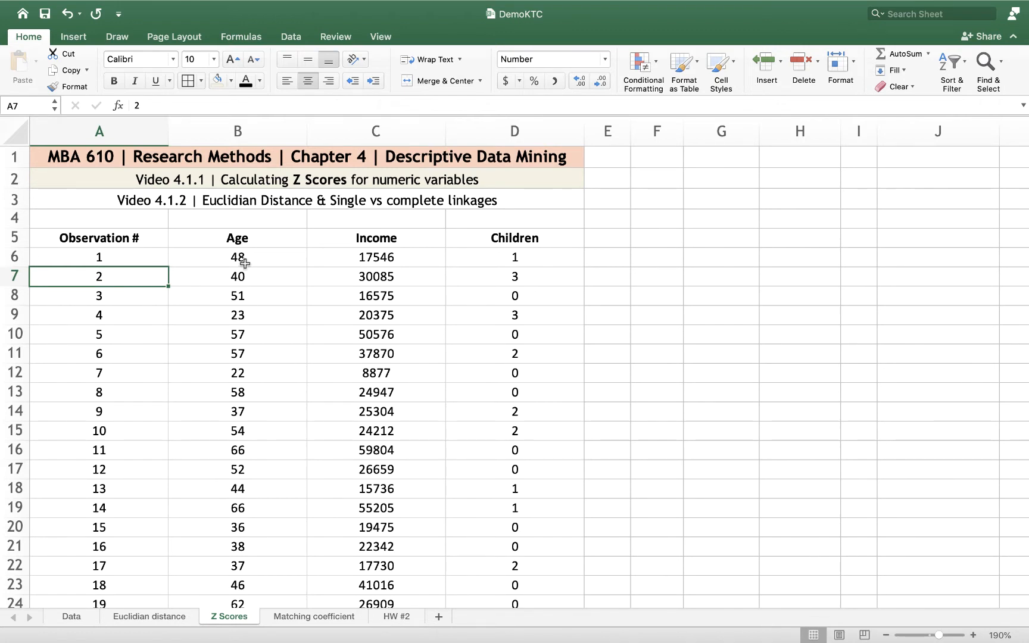
pyautogui.moveTo(238, 257); pyautogui.dragTo(248, 421)
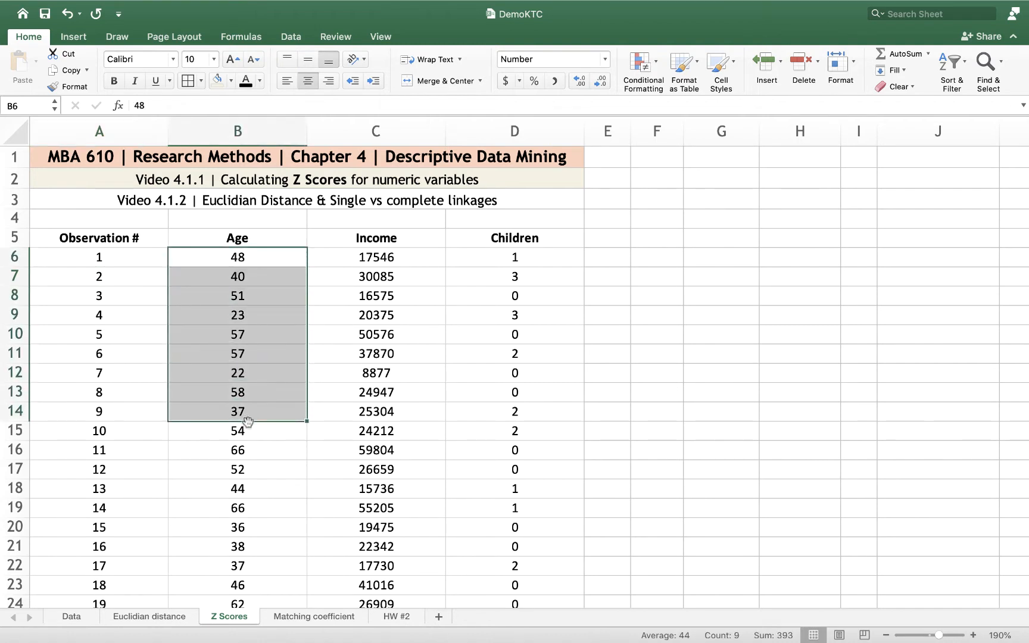
pyautogui.moveTo(368, 271); pyautogui.dragTo(371, 376)
pyautogui.click(483, 372)
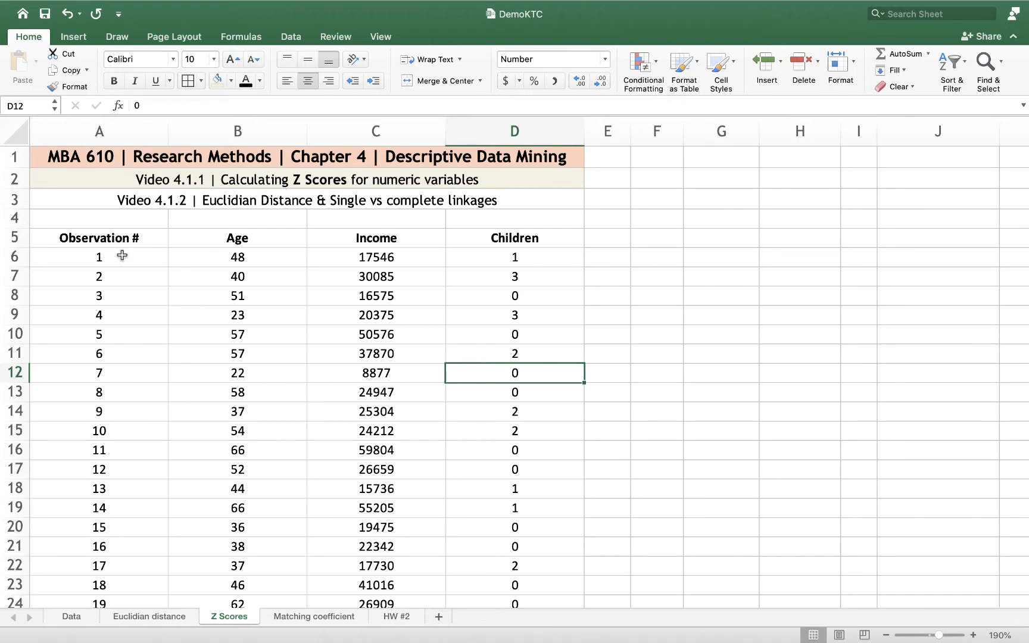
pyautogui.moveTo(227, 266); pyautogui.dragTo(245, 356)
pyautogui.click(384, 377)
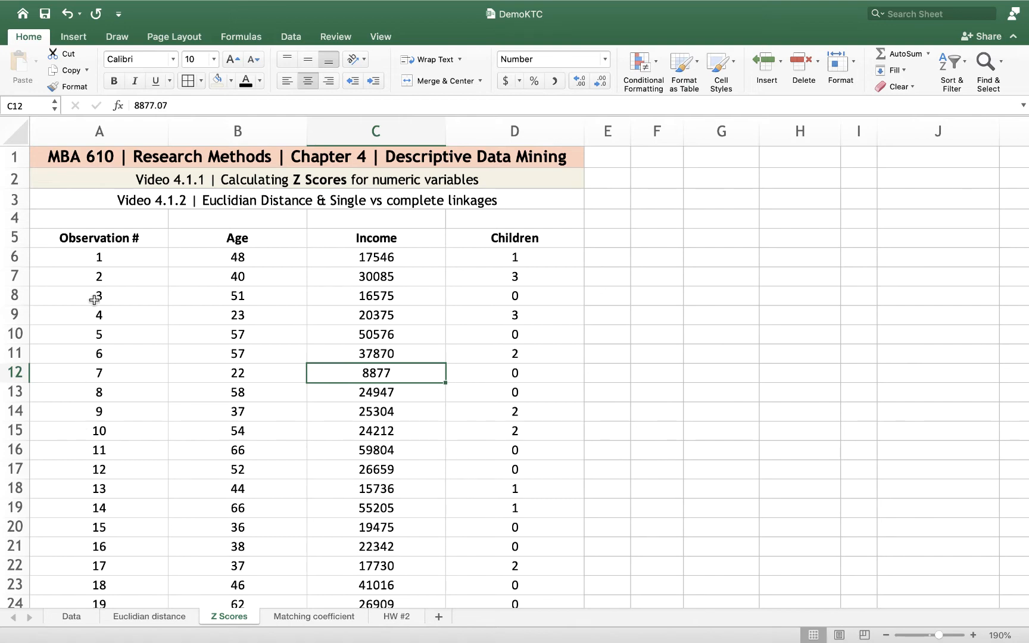
pyautogui.scroll(-10, 97, 328)
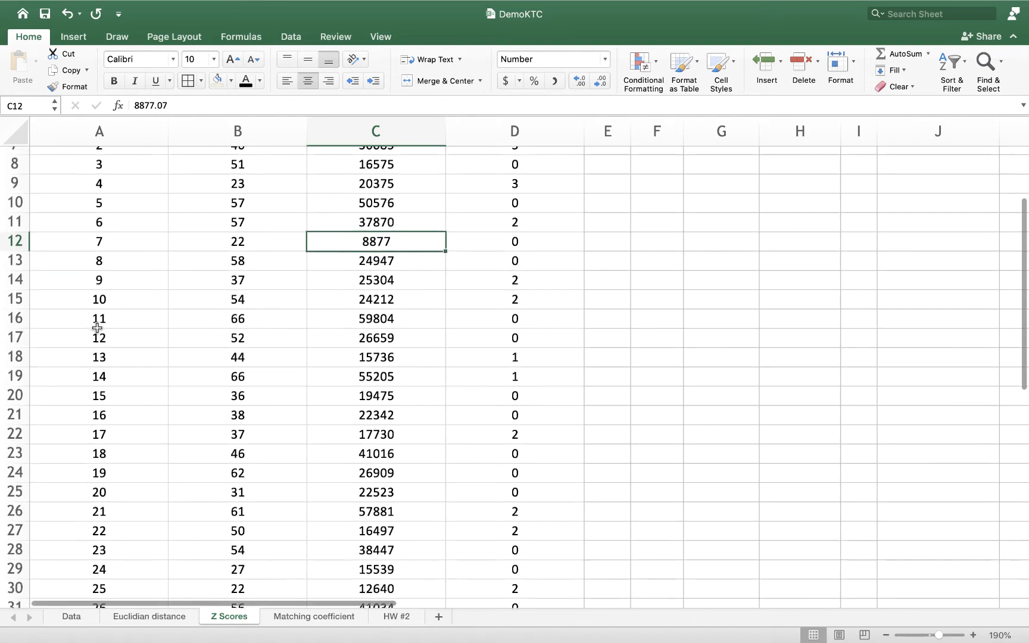
pyautogui.scroll(2, 97, 328)
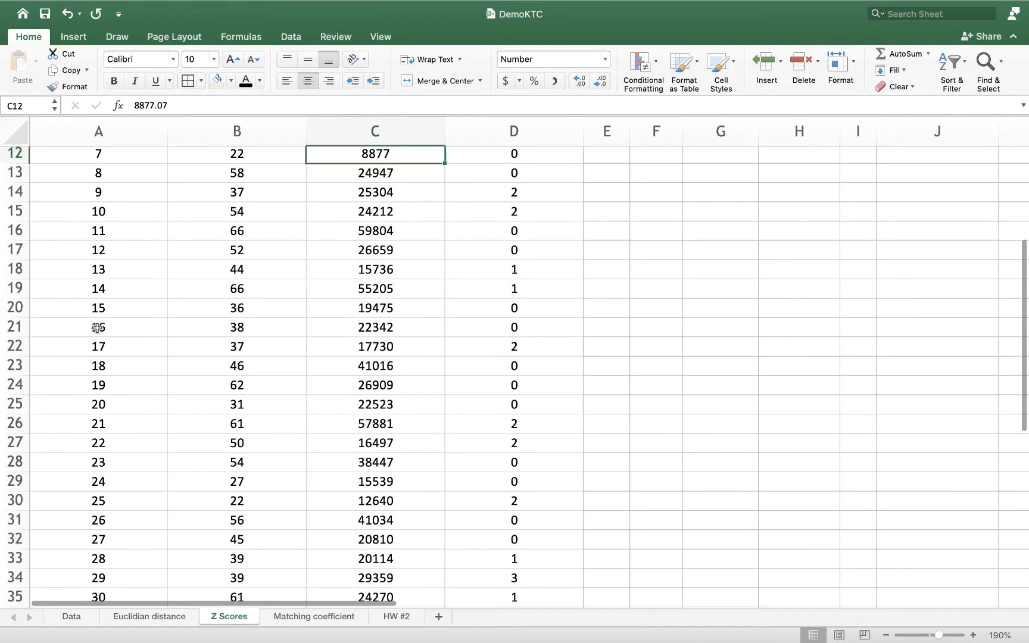
pyautogui.scroll(8, 97, 328)
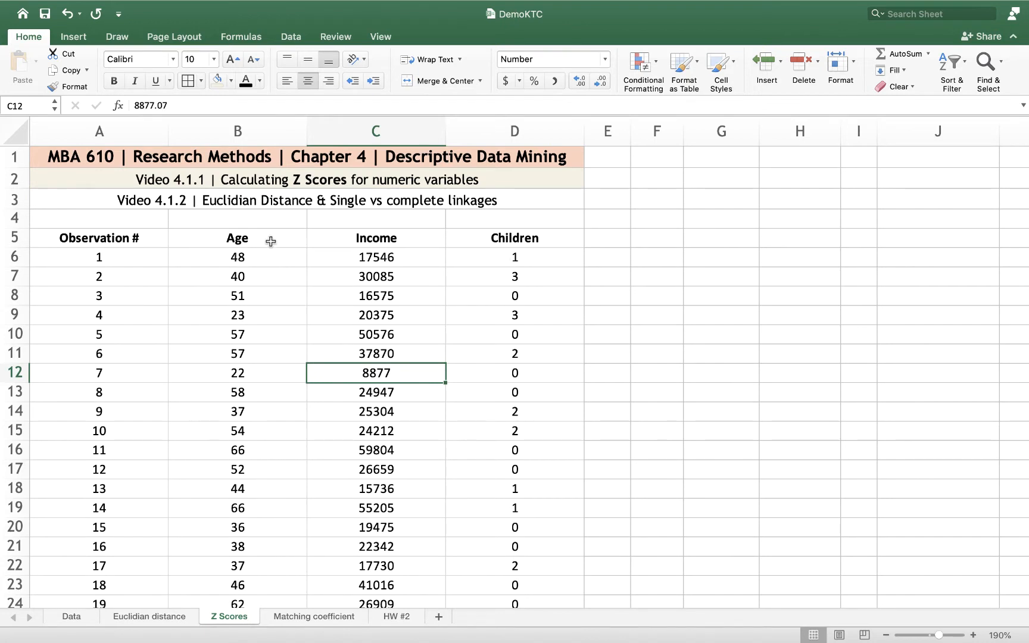
pyautogui.click(244, 263)
pyautogui.click(362, 262)
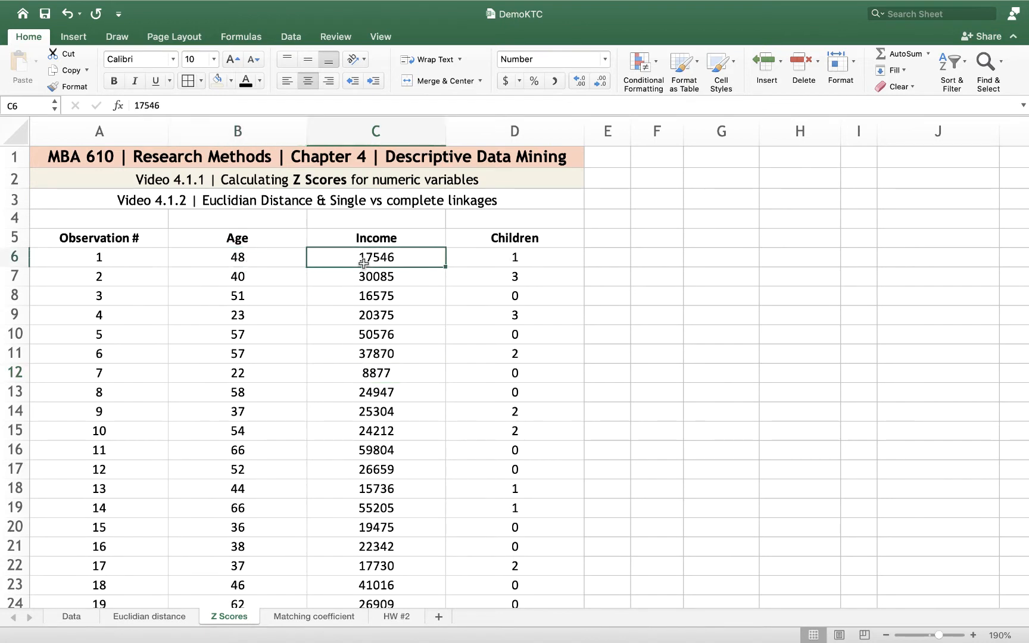
pyautogui.click(497, 261)
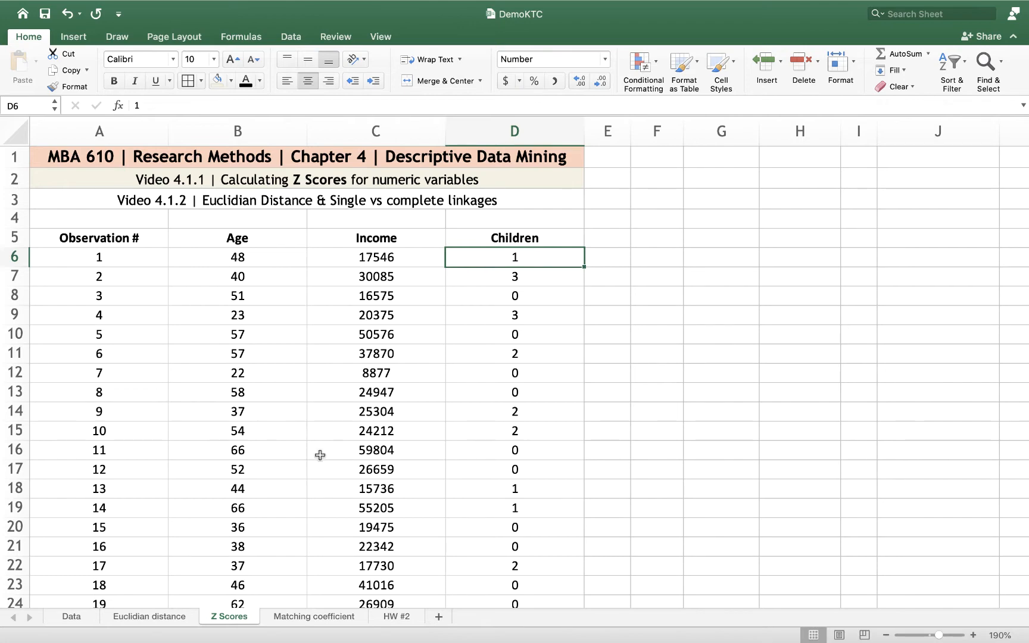
pyautogui.scroll(-5, 195, 511)
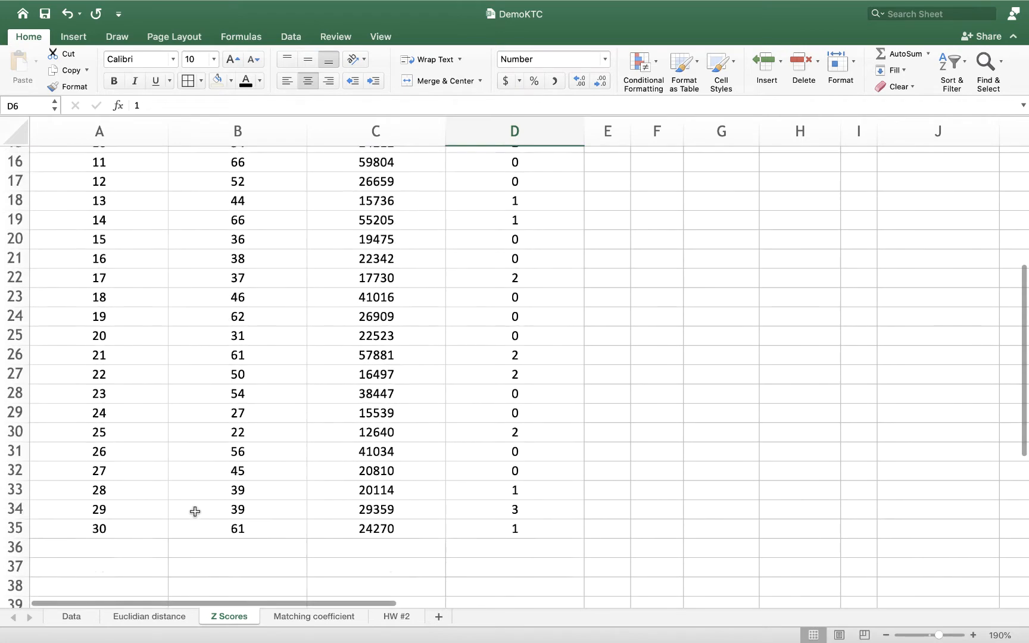
pyautogui.scroll(5, 196, 510)
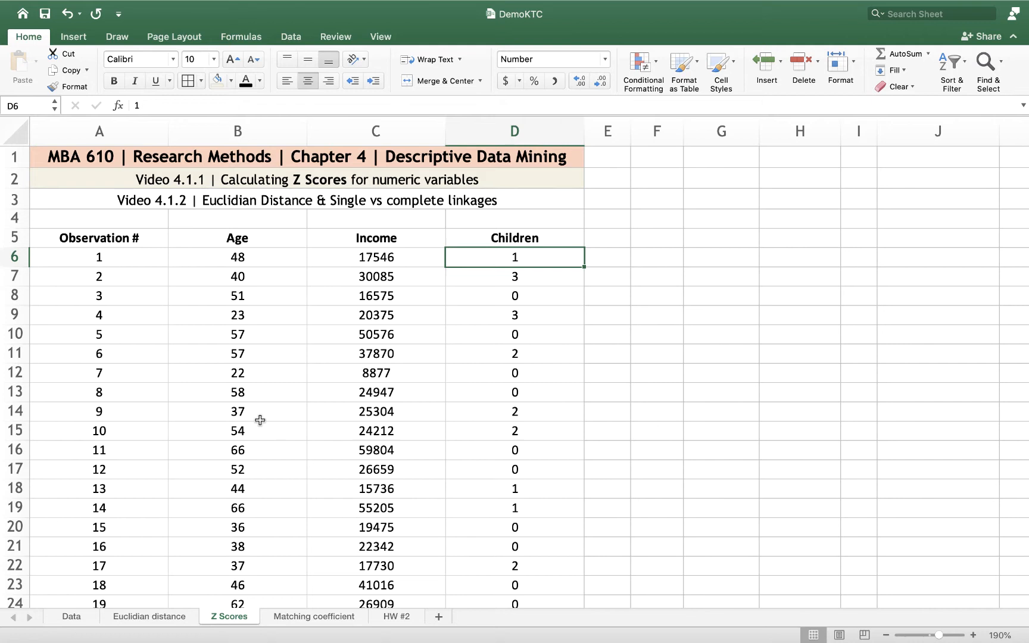
# Compare the scale of the Income values with the Children values, checking the list through the last observation
pyautogui.click(366, 261)
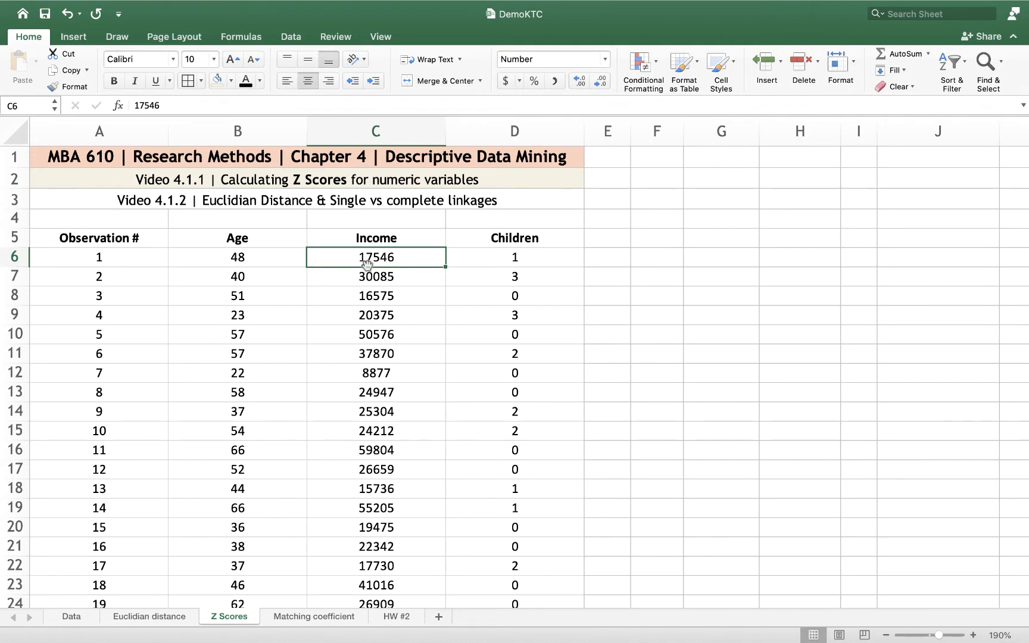
pyautogui.click(517, 260)
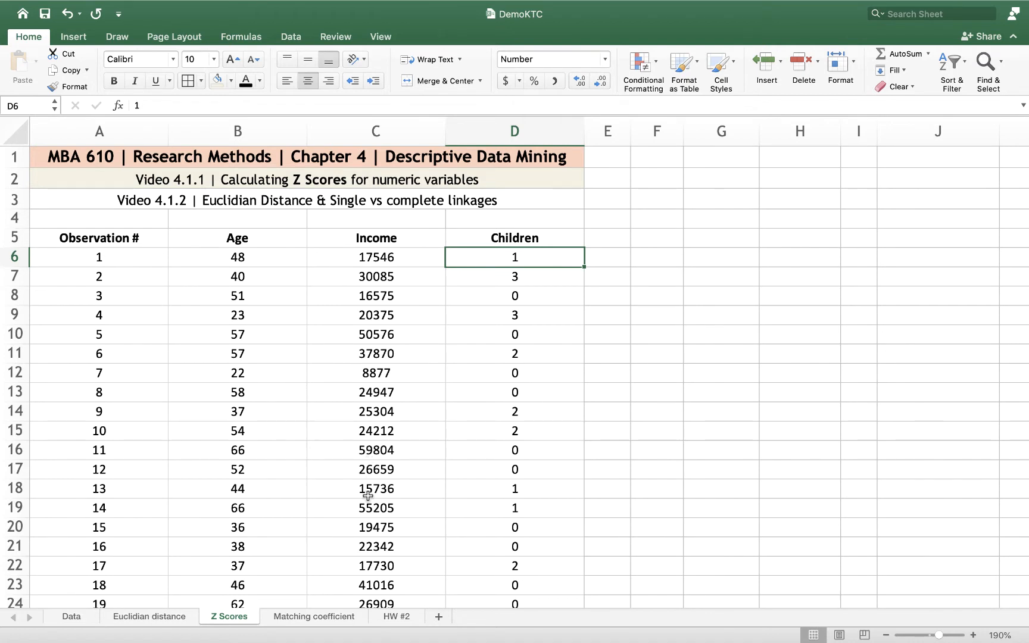
pyautogui.moveTo(368, 496); pyautogui.dragTo(348, 265)
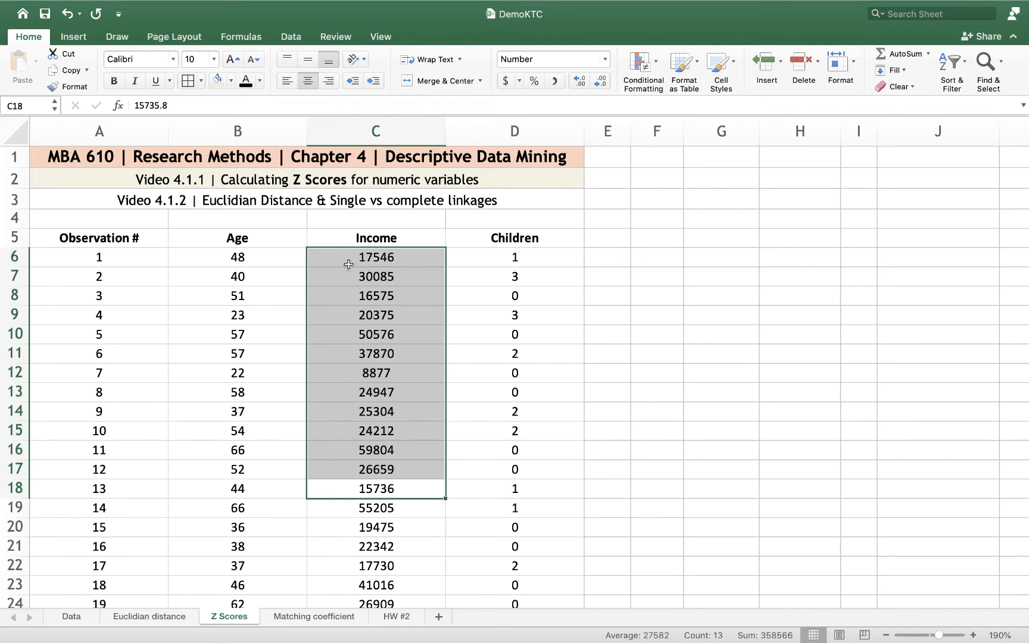
pyautogui.click(350, 313)
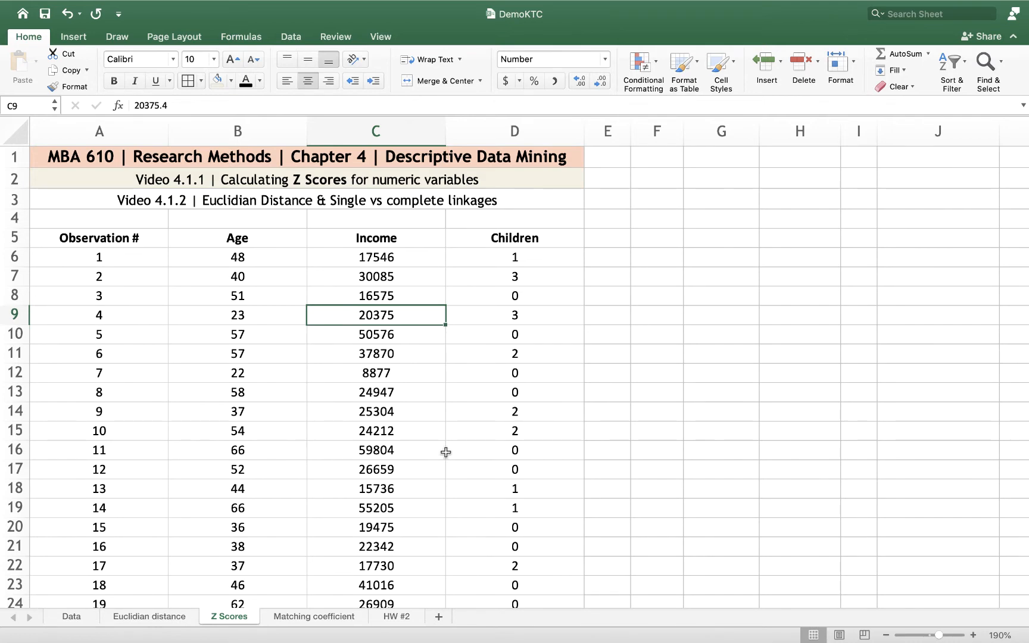
pyautogui.scroll(-3, 446, 452)
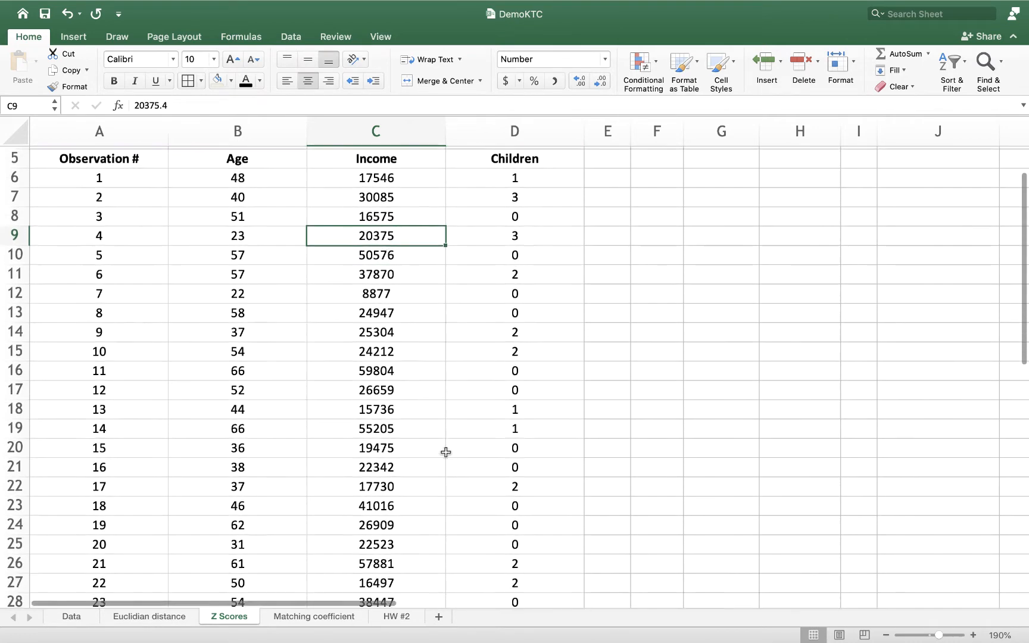
pyautogui.scroll(3, 445, 453)
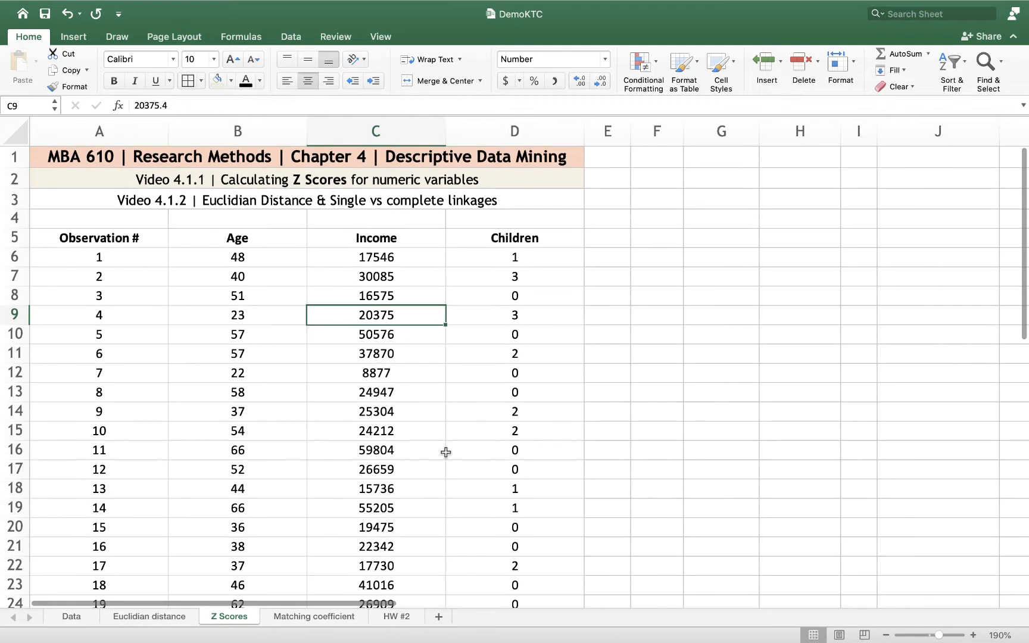
pyautogui.scroll(-1, 446, 453)
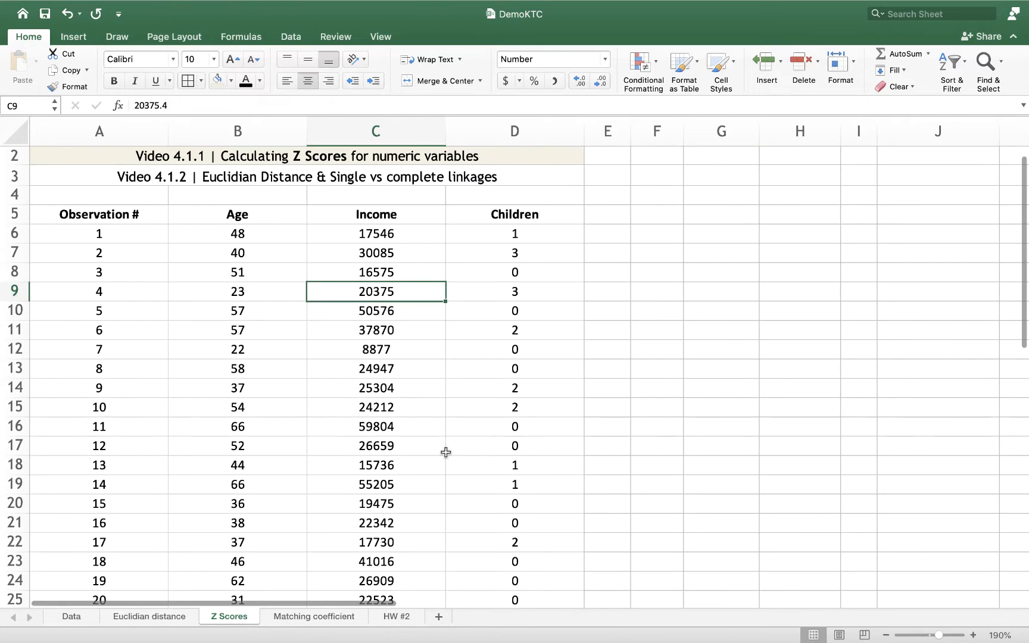
pyautogui.scroll(1, 446, 453)
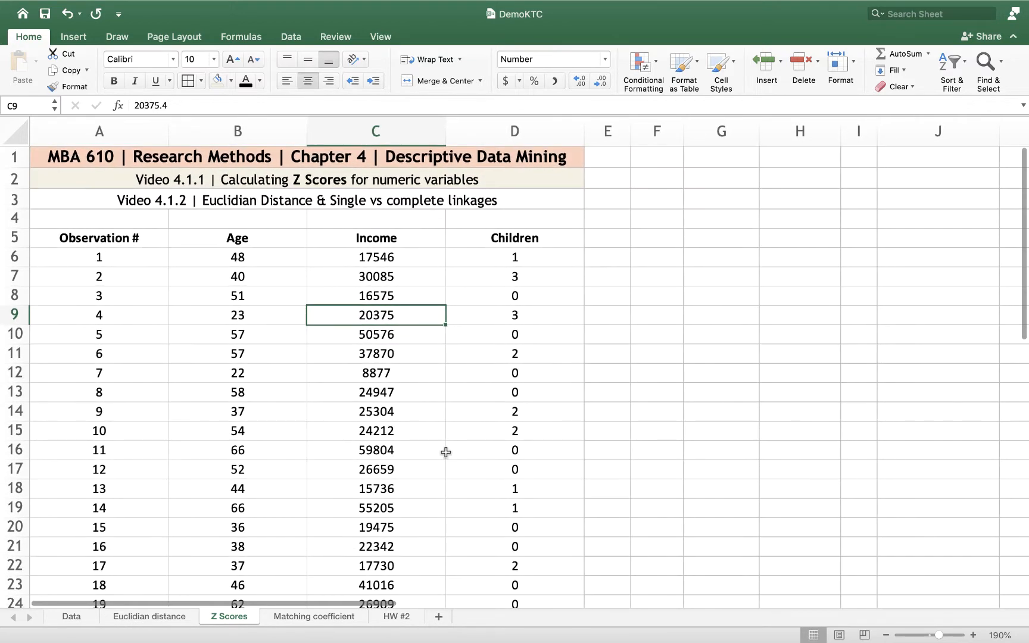
pyautogui.scroll(-7, 446, 453)
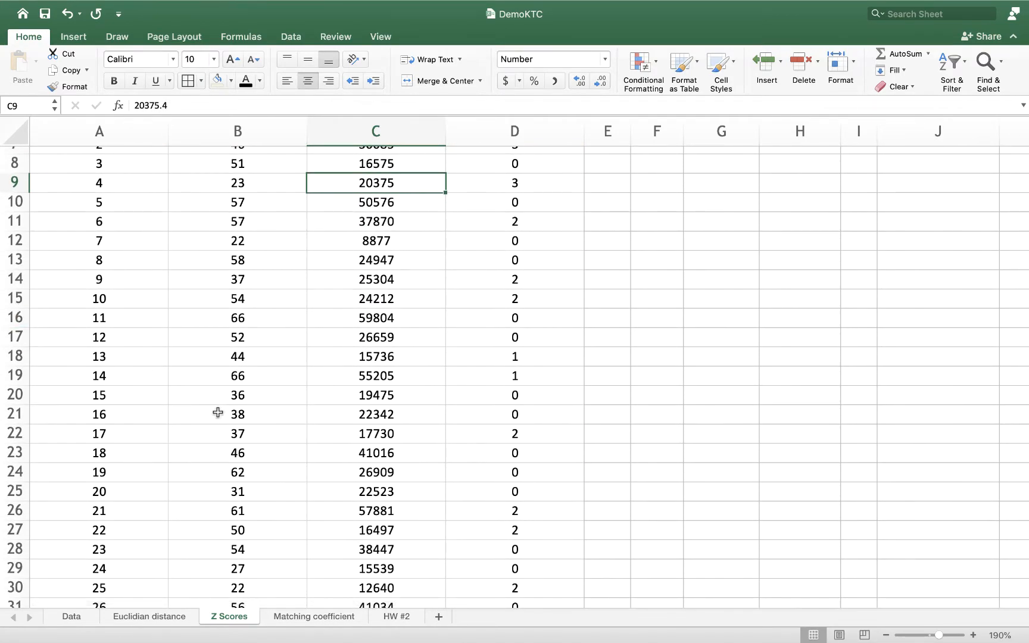
pyautogui.scroll(7, 240, 423)
pyautogui.scroll(-14, 240, 423)
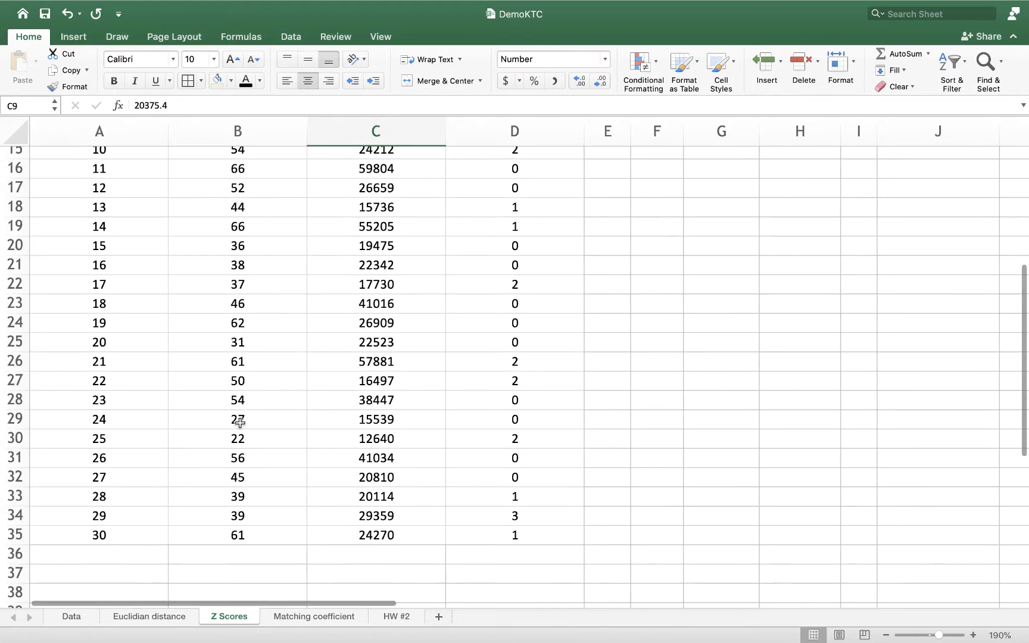
pyautogui.scroll(14, 240, 423)
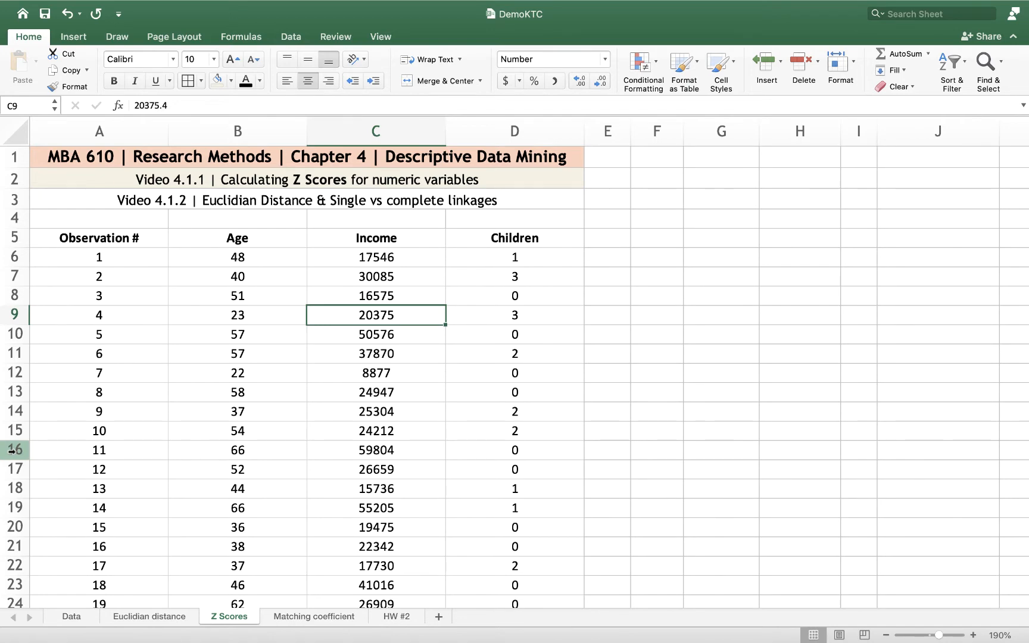
# Hide rows 16 through 33, leaving the first ten and the last two observations displayed
pyautogui.moveTo(12, 451); pyautogui.dragTo(10, 568)
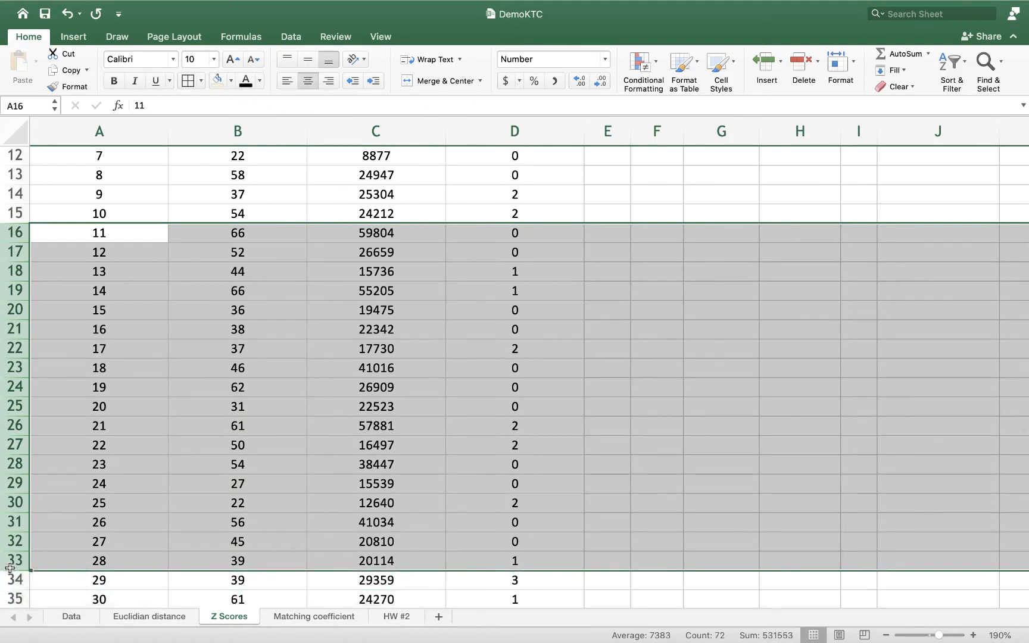
pyautogui.rightClick(12, 544)
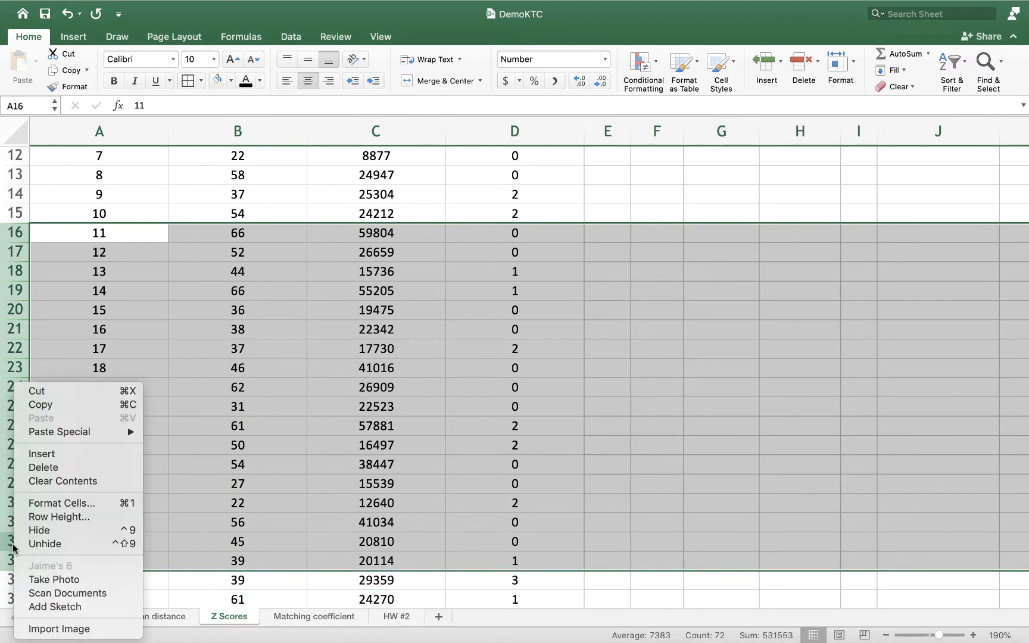
pyautogui.click(44, 530)
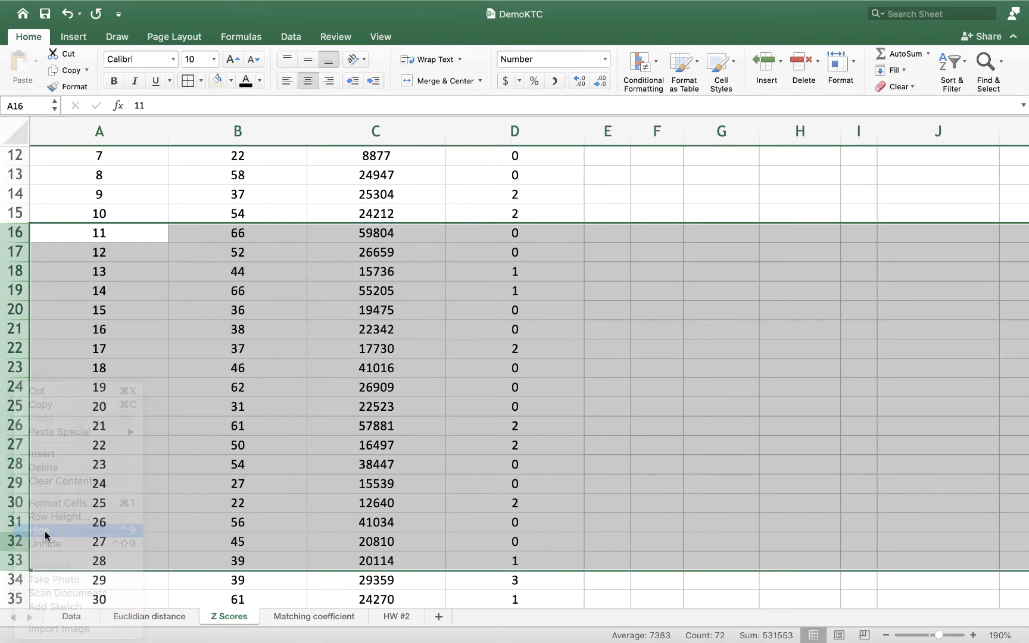
pyautogui.click(238, 420)
pyautogui.scroll(5, 238, 419)
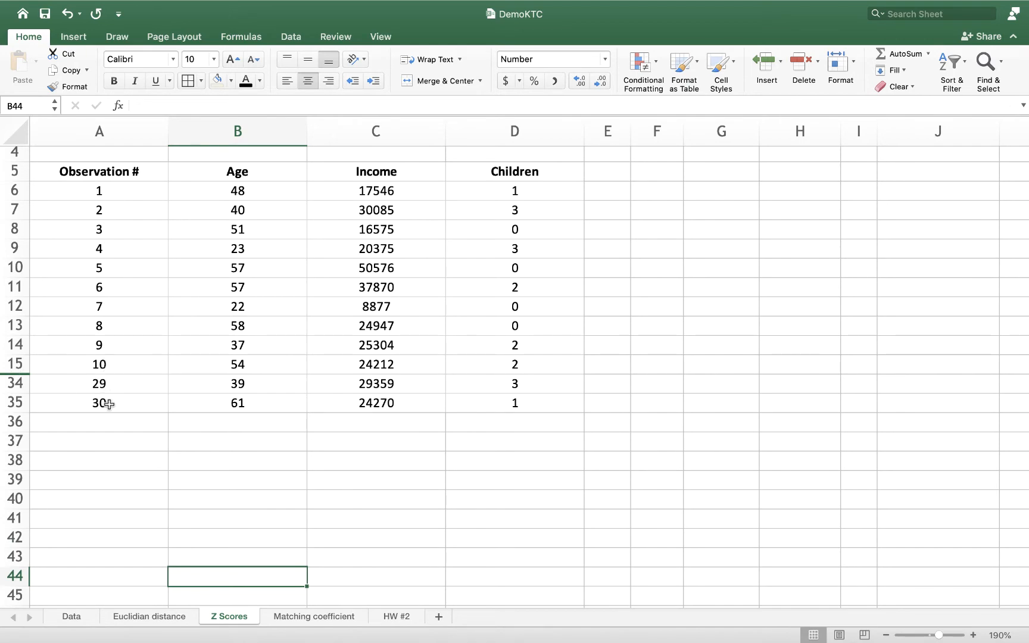
pyautogui.scroll(2, 120, 449)
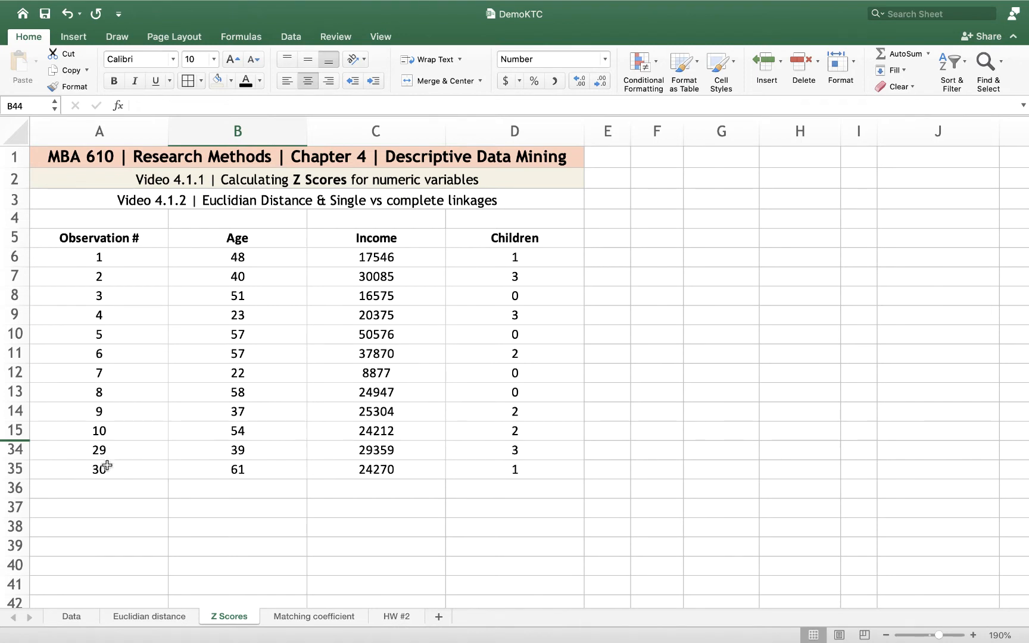
# Insert one blank column before Income and one before Children
pyautogui.click(349, 131)
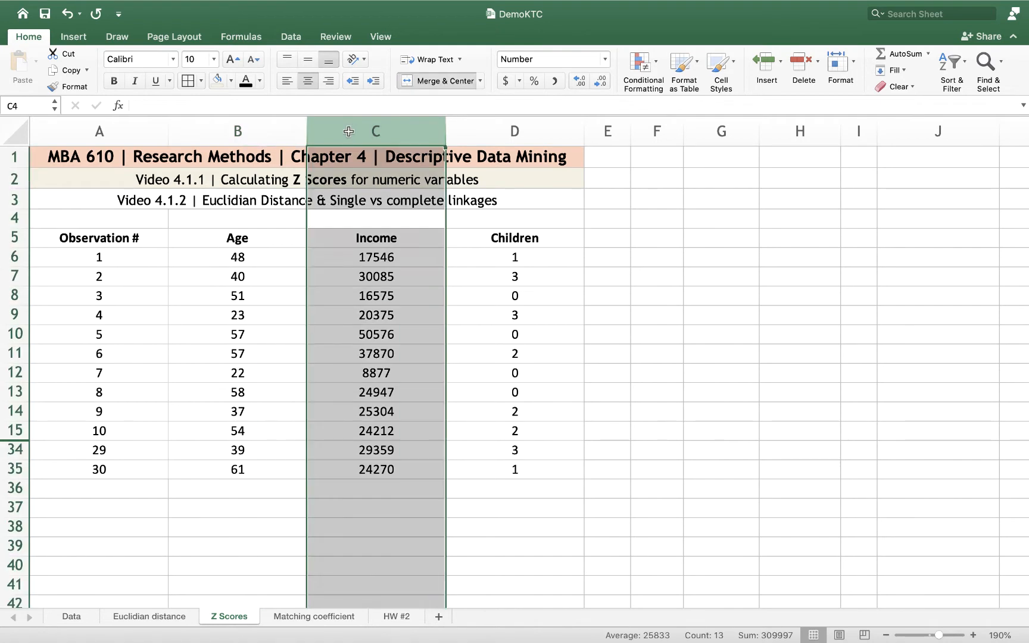
pyautogui.keyDown('super'); pyautogui.click(502, 126); pyautogui.keyUp('super')
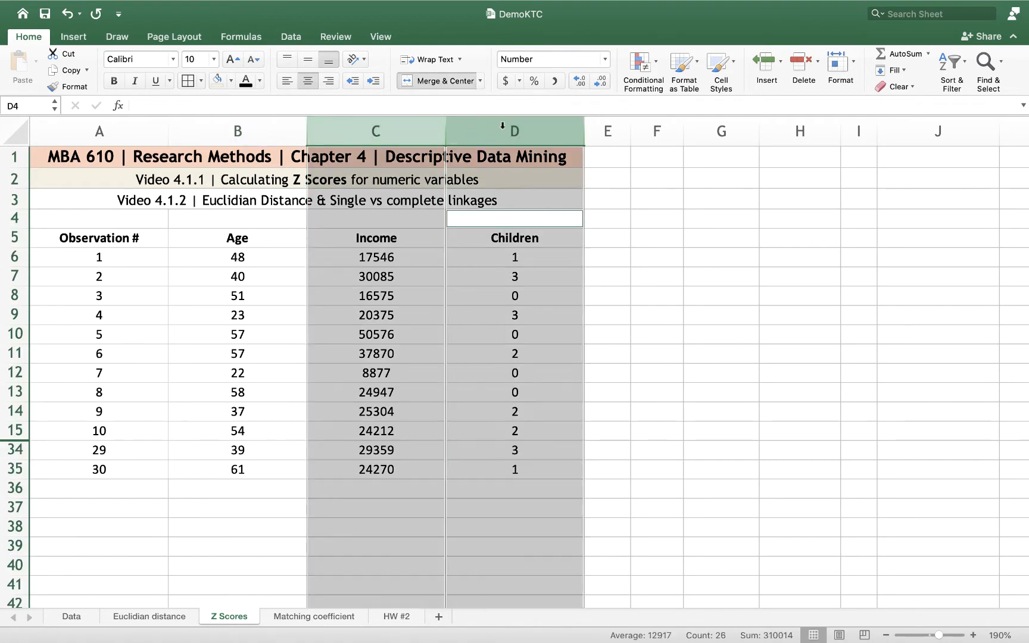
pyautogui.rightClick(540, 127)
pyautogui.click(570, 196)
pyautogui.click(540, 352)
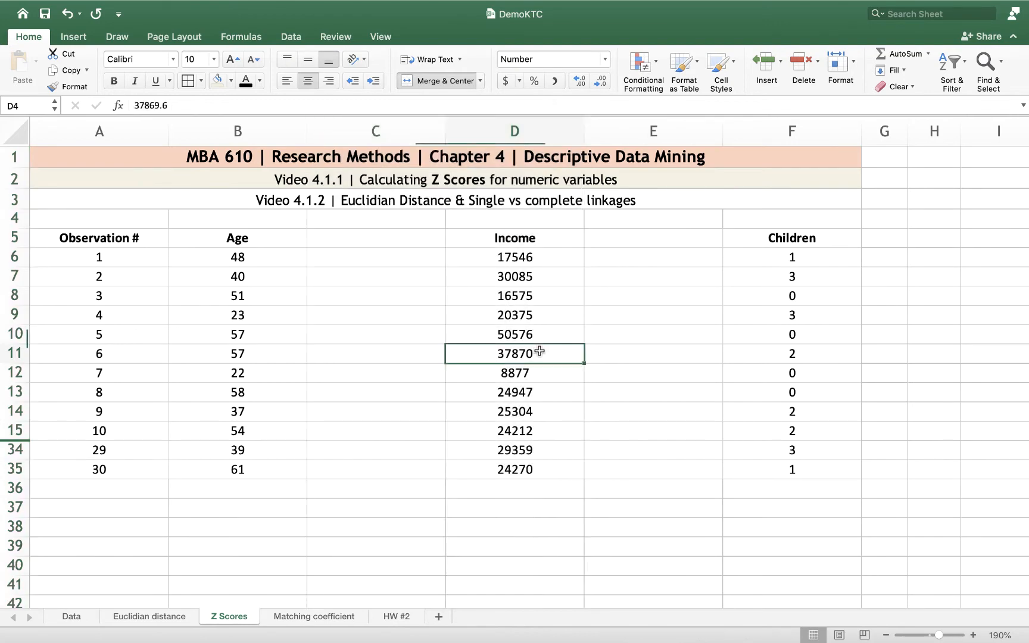
# Enter the headers Age (Z), Income (Z) and Children (Z) in cells C5, E5 and G5
pyautogui.click(398, 239)
pyautogui.write('Age ')
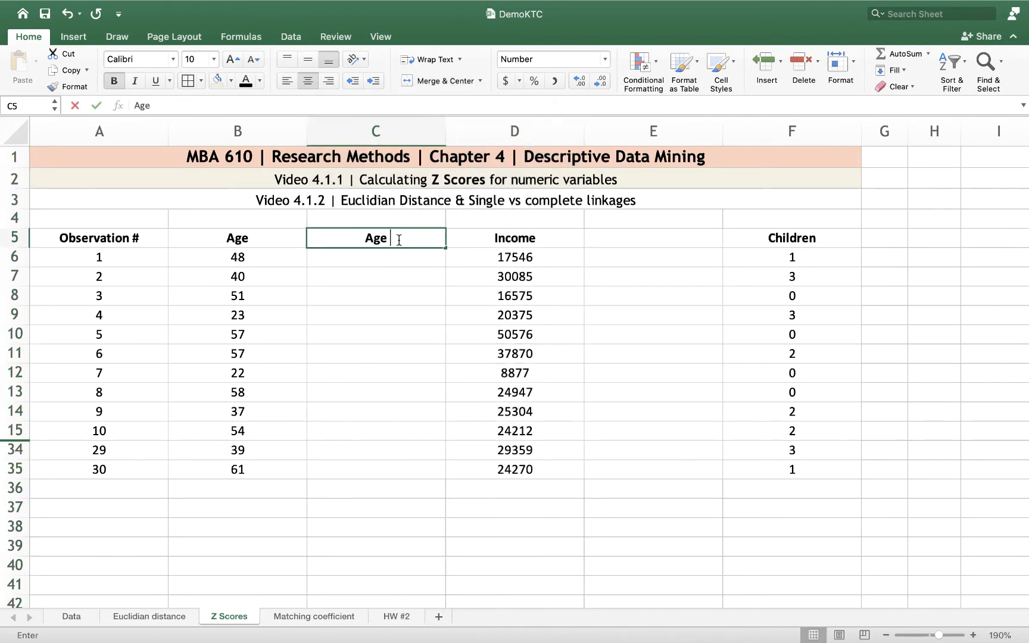
pyautogui.write('(Z)')
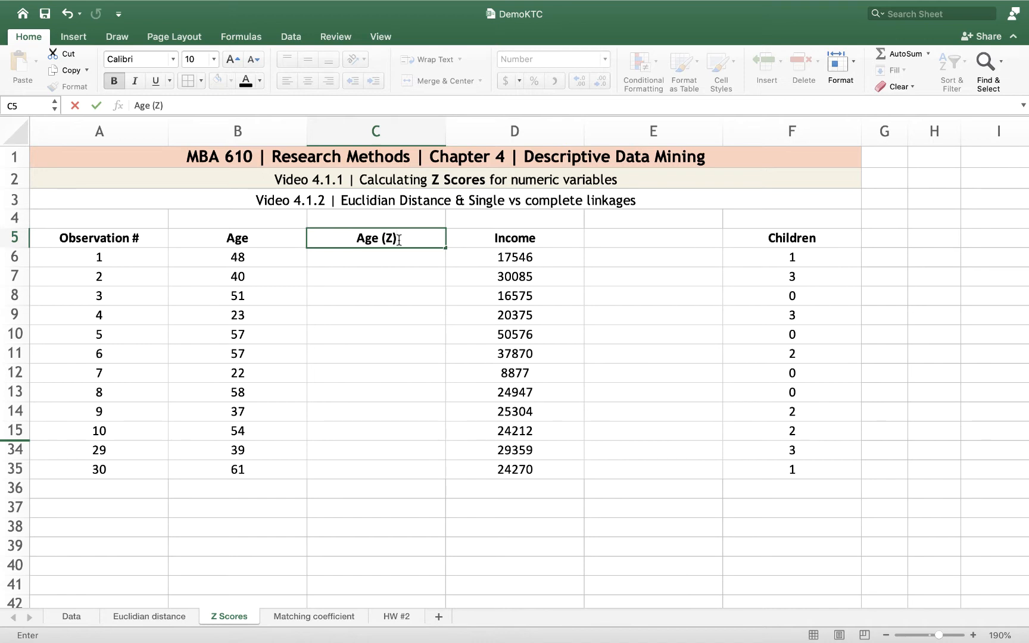
pyautogui.press('Tab')
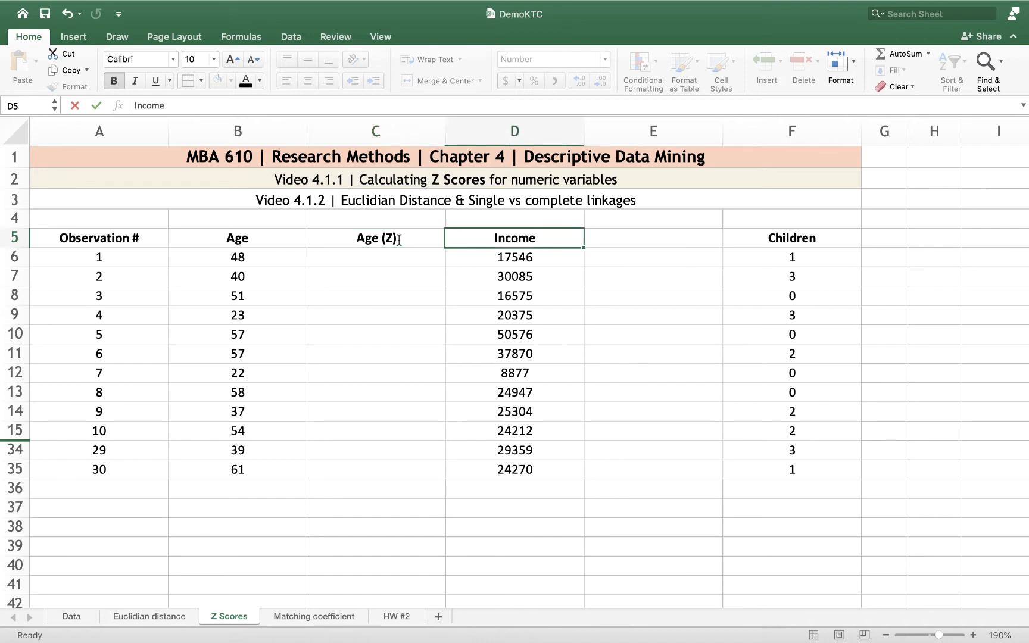
pyautogui.press('Tab')
pyautogui.write('Income (Z)')
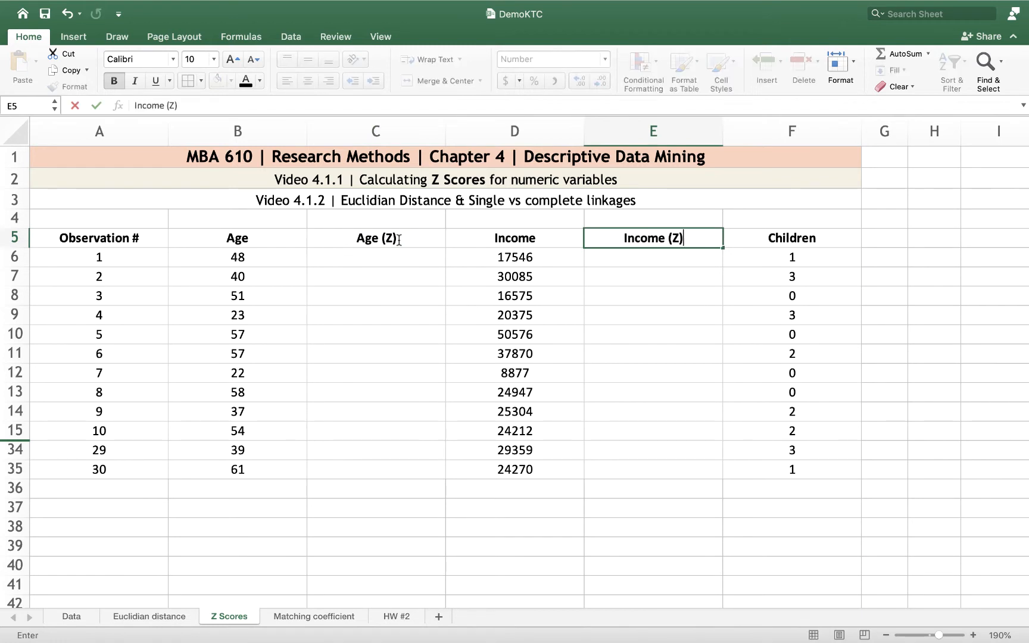
pyautogui.press('Tab')
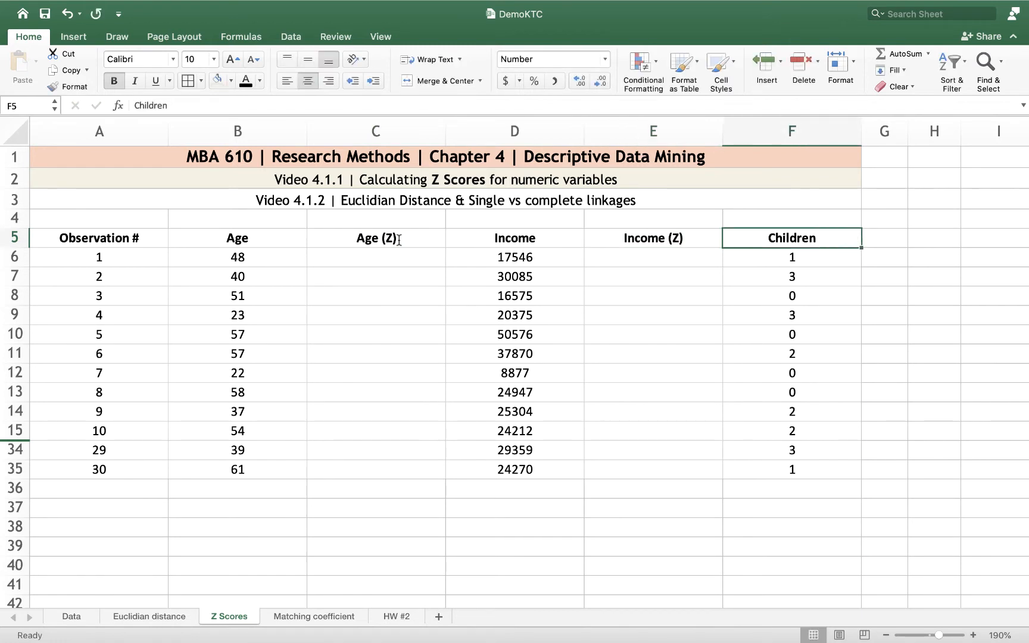
pyautogui.press('Tab')
pyautogui.write('Ch')
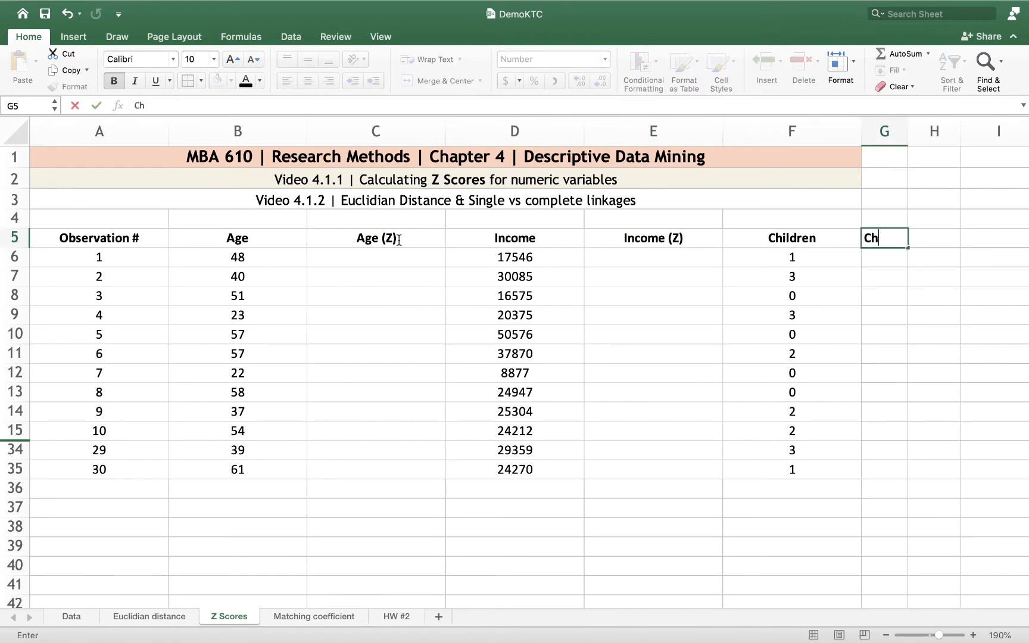
pyautogui.write('ildren (Z')
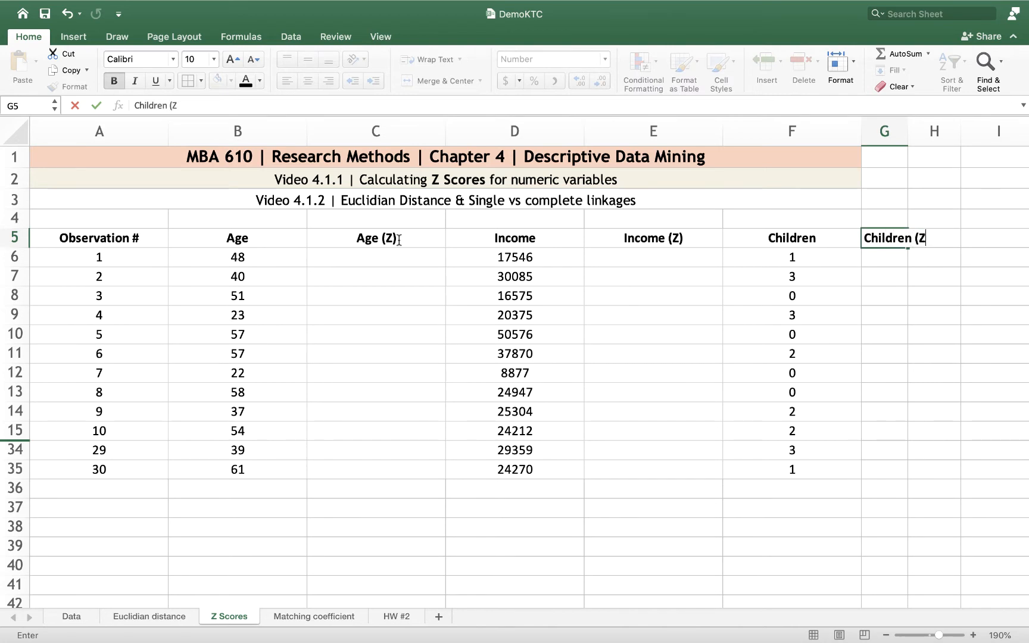
pyautogui.write(')')
pyautogui.click(381, 257)
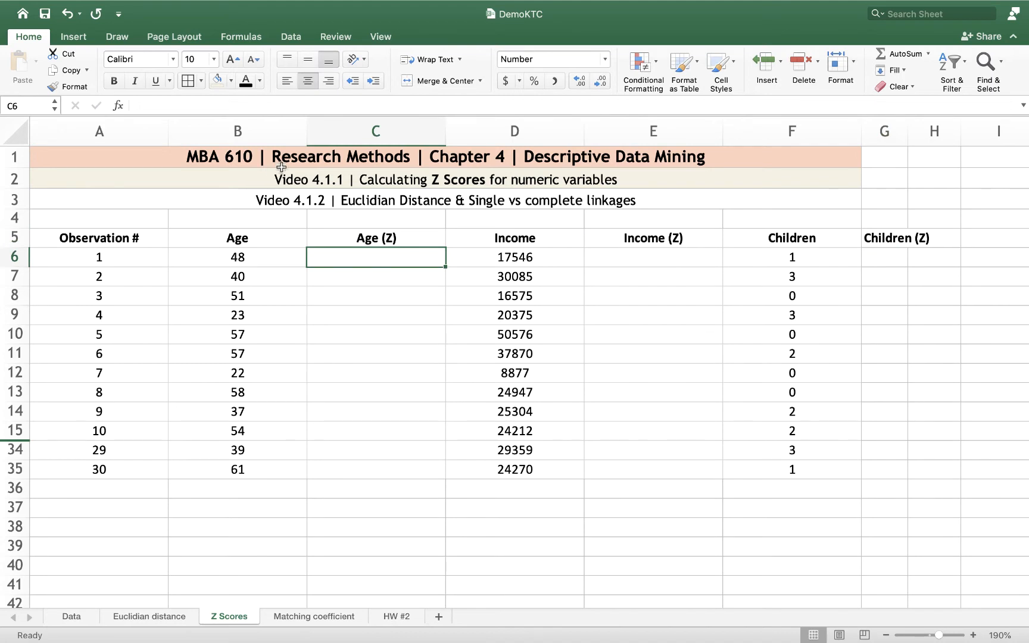
# Extend the merged, centred title rows 1 to 3 across column G
pyautogui.moveTo(284, 155); pyautogui.dragTo(881, 199)
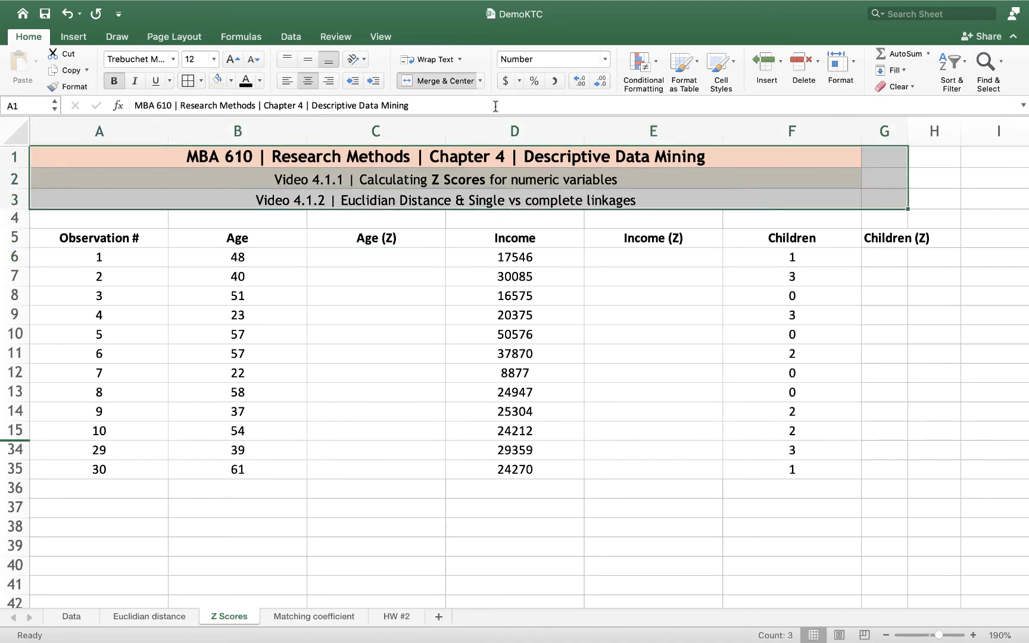
pyautogui.click(480, 81)
pyautogui.click(477, 118)
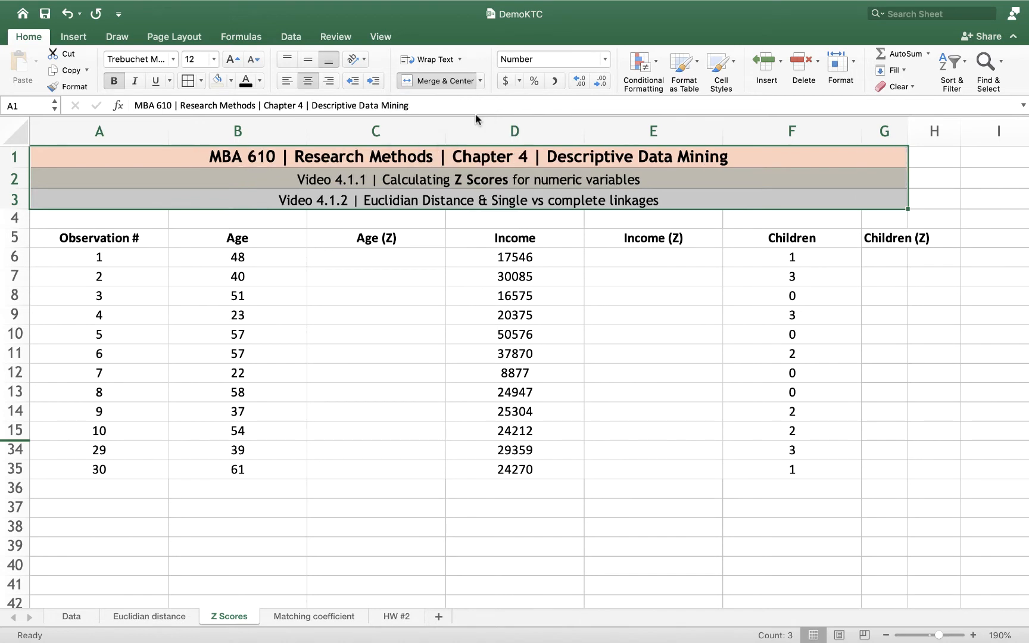
# Narrow columns A through G to one equal width that just fits the Observation # header
pyautogui.moveTo(119, 132); pyautogui.dragTo(864, 194)
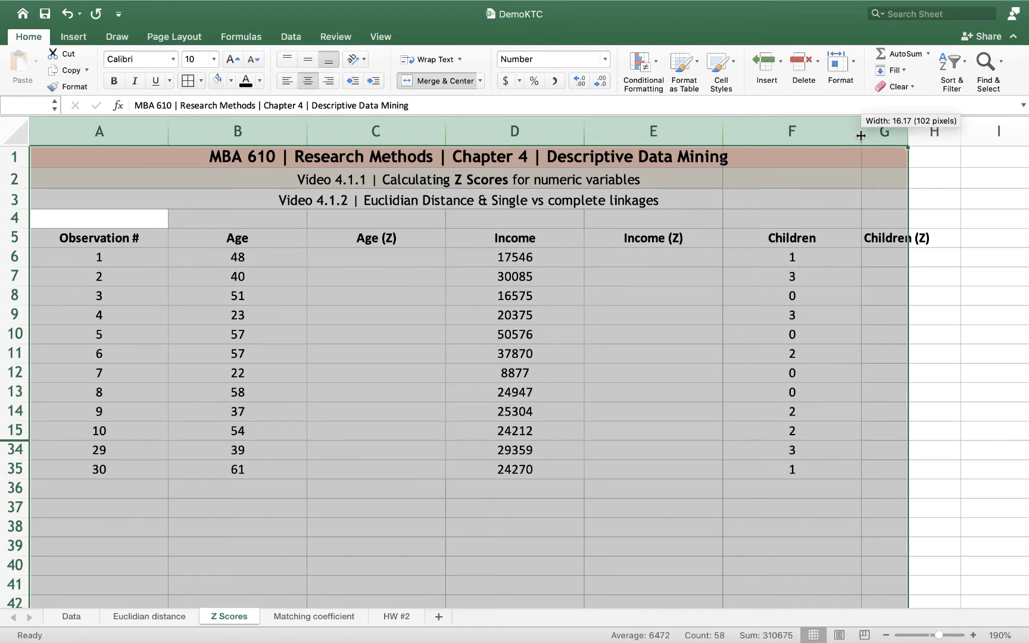
pyautogui.doubleClick(862, 136)
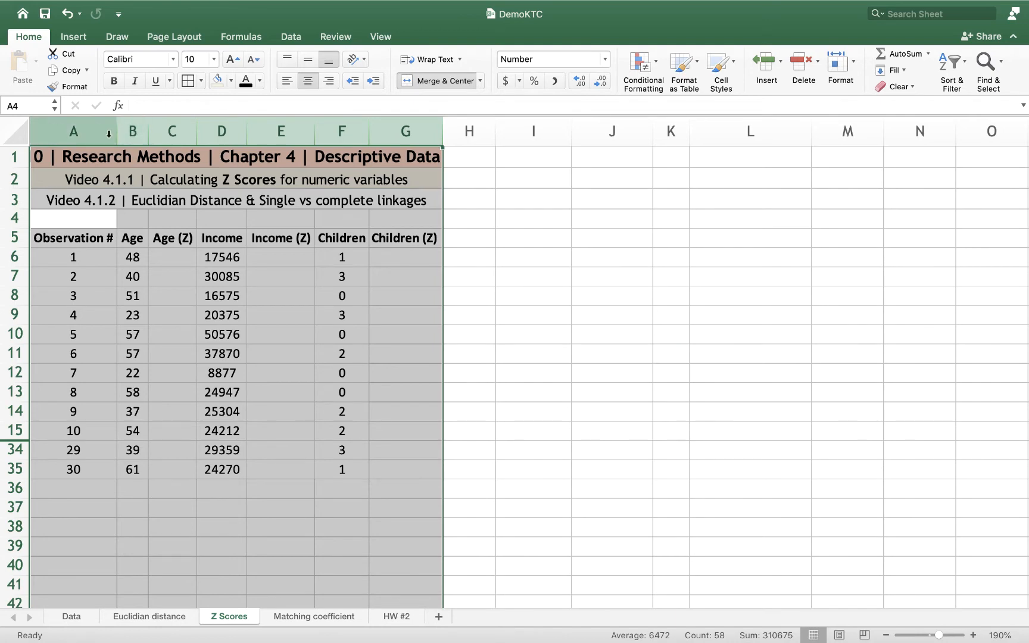
pyautogui.moveTo(116, 128); pyautogui.dragTo(118, 129)
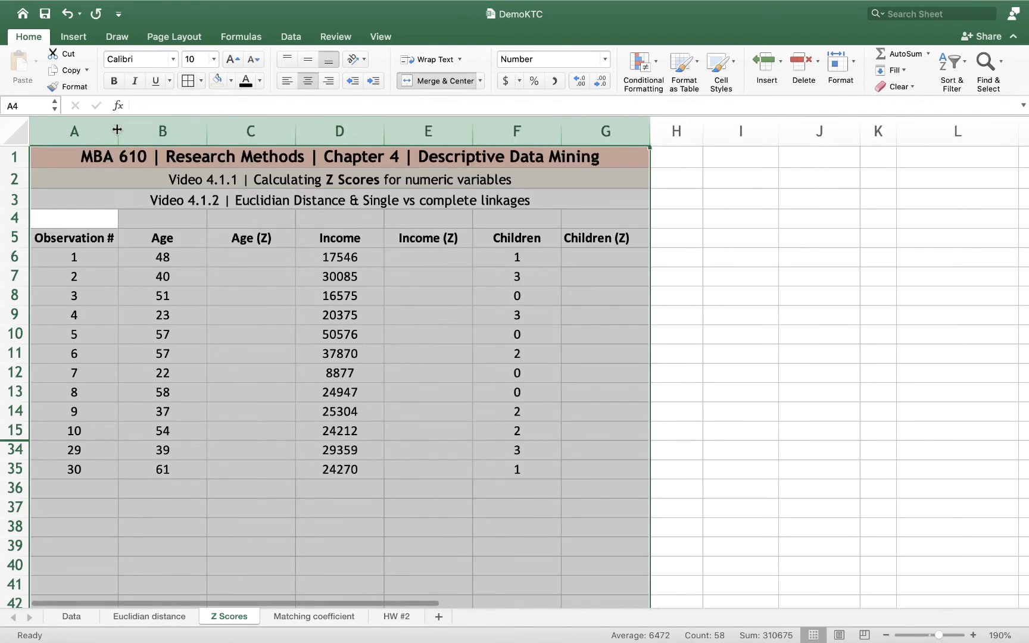
pyautogui.click(280, 396)
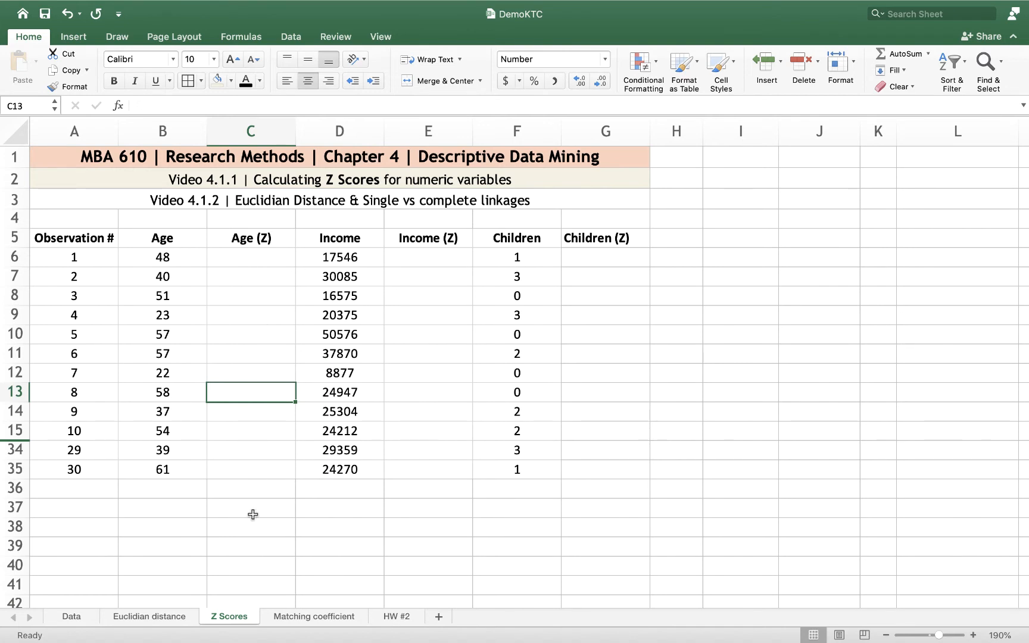
# Label cells A37 and A38 below the data as Average and Standard Dev
pyautogui.click(82, 505)
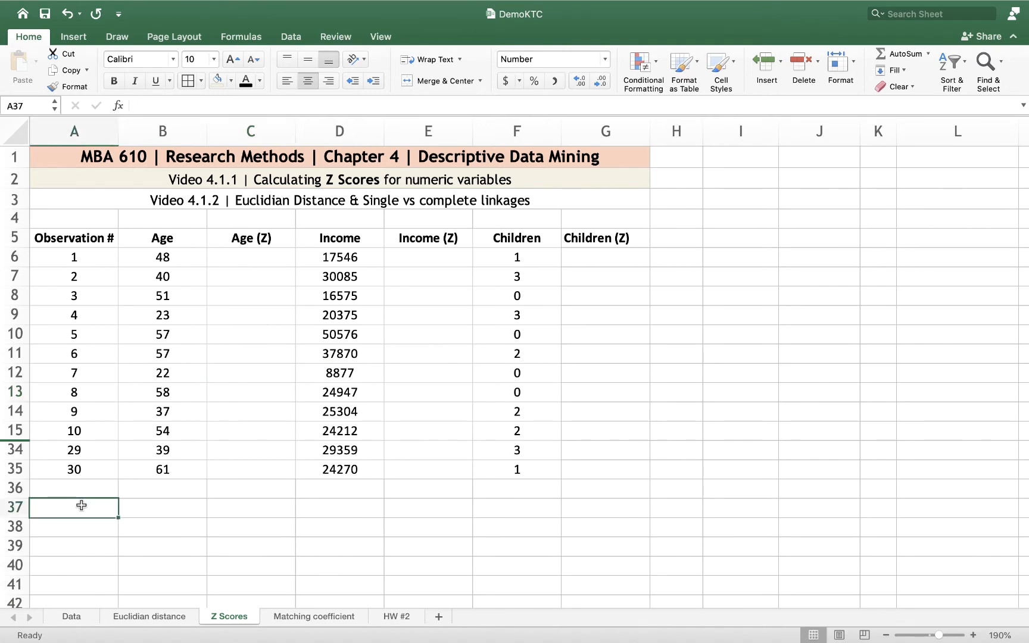
pyautogui.write('Averag')
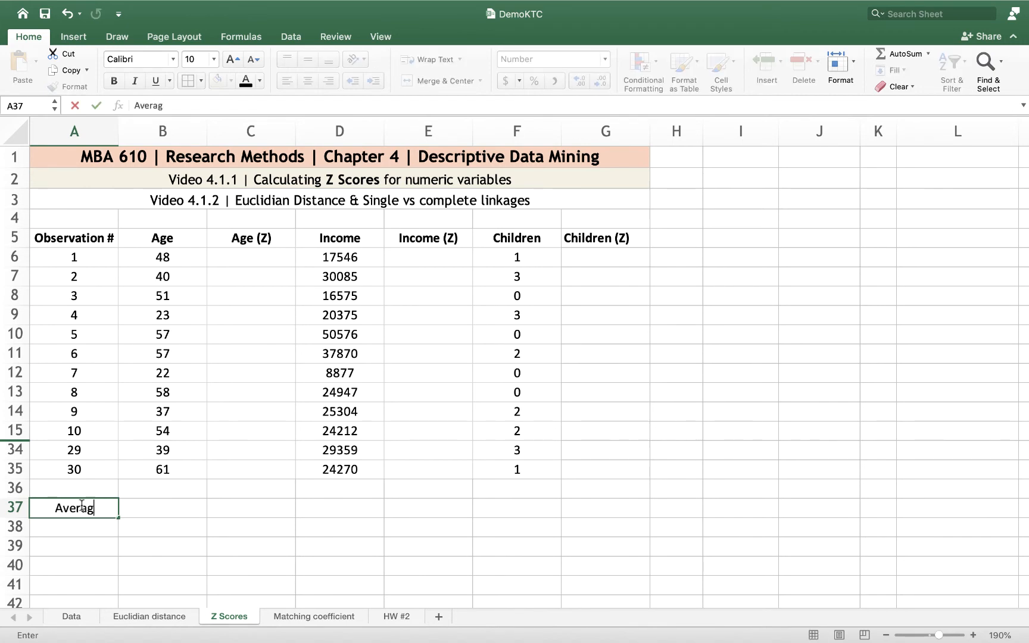
pyautogui.write('e')
pyautogui.press('Return')
pyautogui.write('Stand')
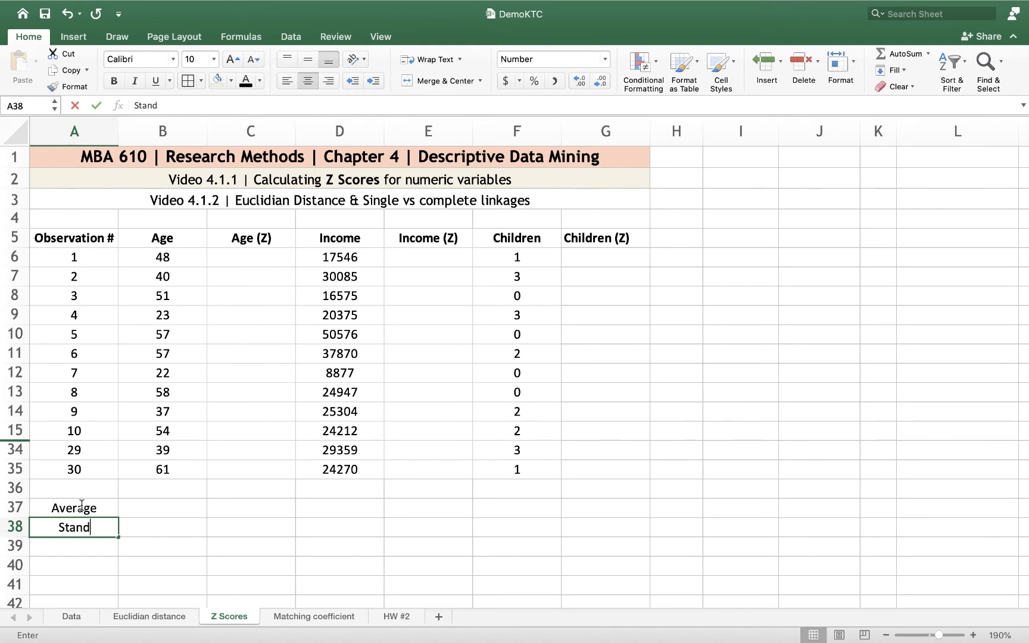
pyautogui.write('ard Dev')
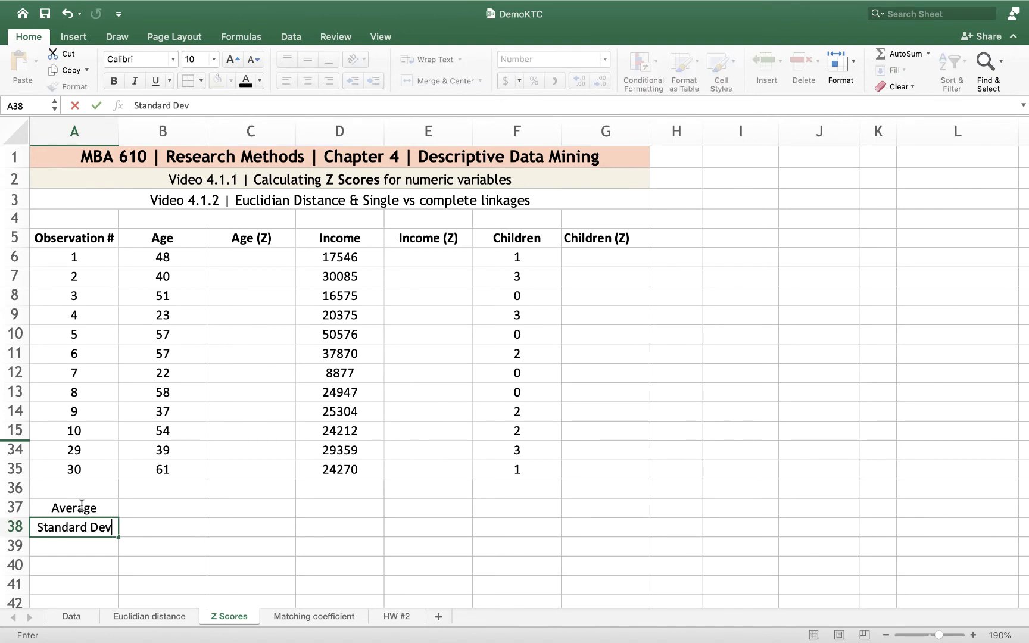
pyautogui.write('.')
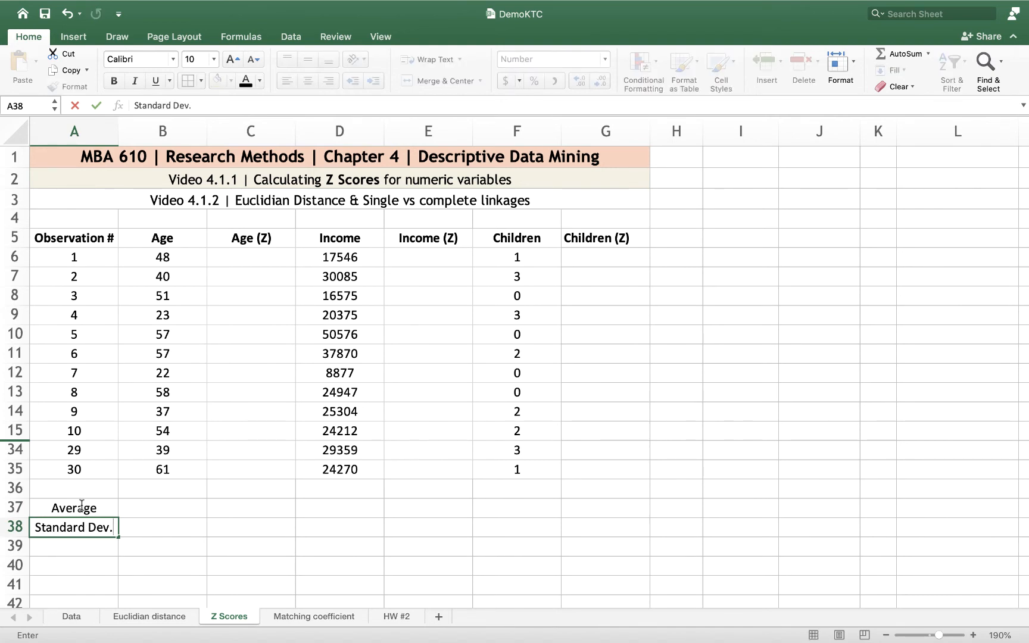
# Calculate the mean age in B37 with =AVERAGE(B6:B35)
pyautogui.click(149, 503)
pyautogui.write('=')
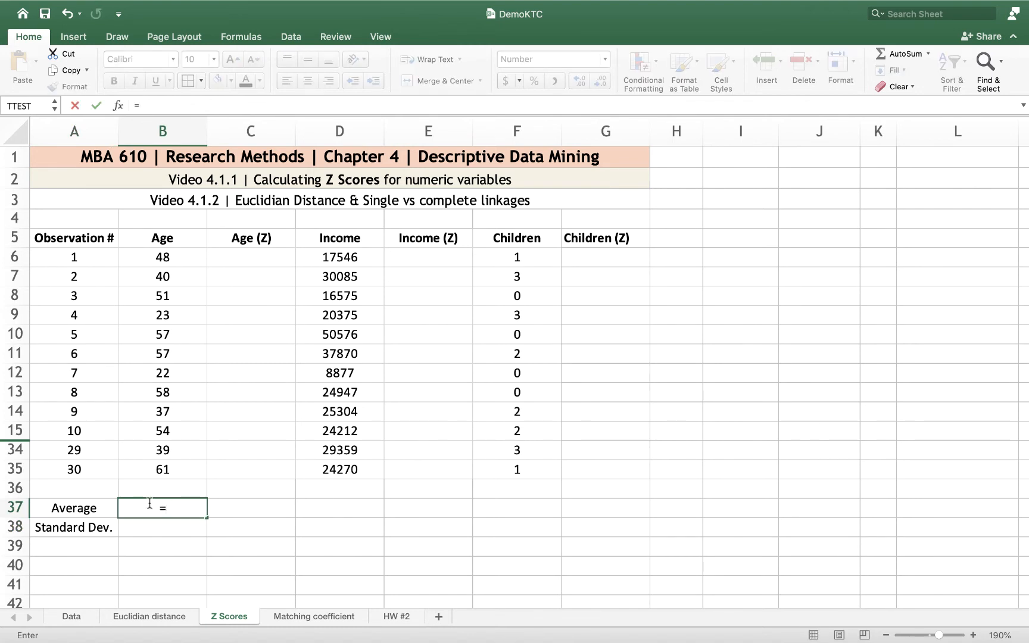
pyautogui.write('average')
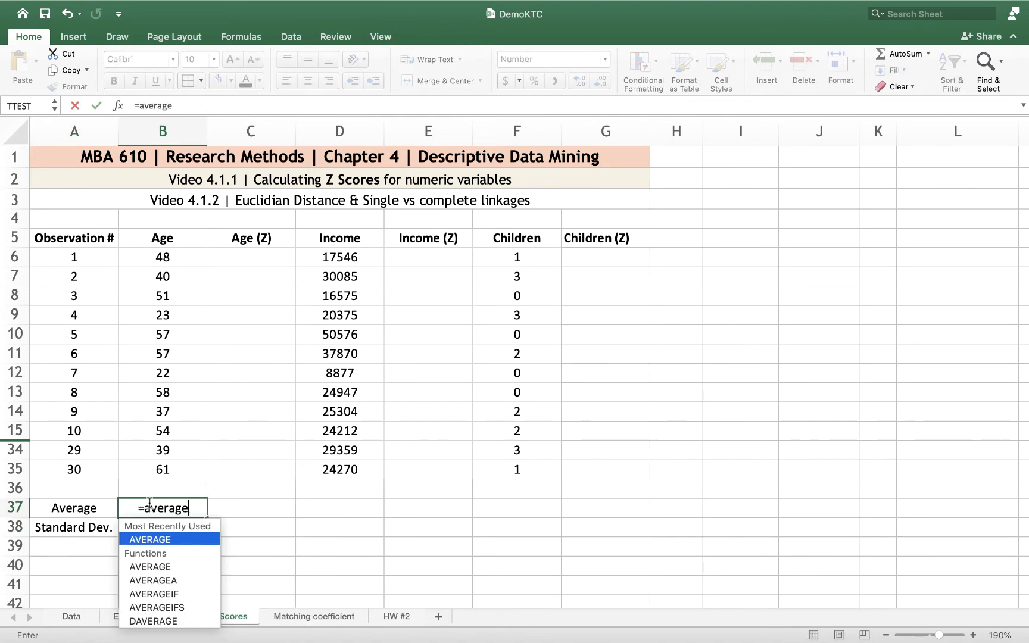
pyautogui.write('(')
pyautogui.moveTo(165, 257); pyautogui.dragTo(164, 471)
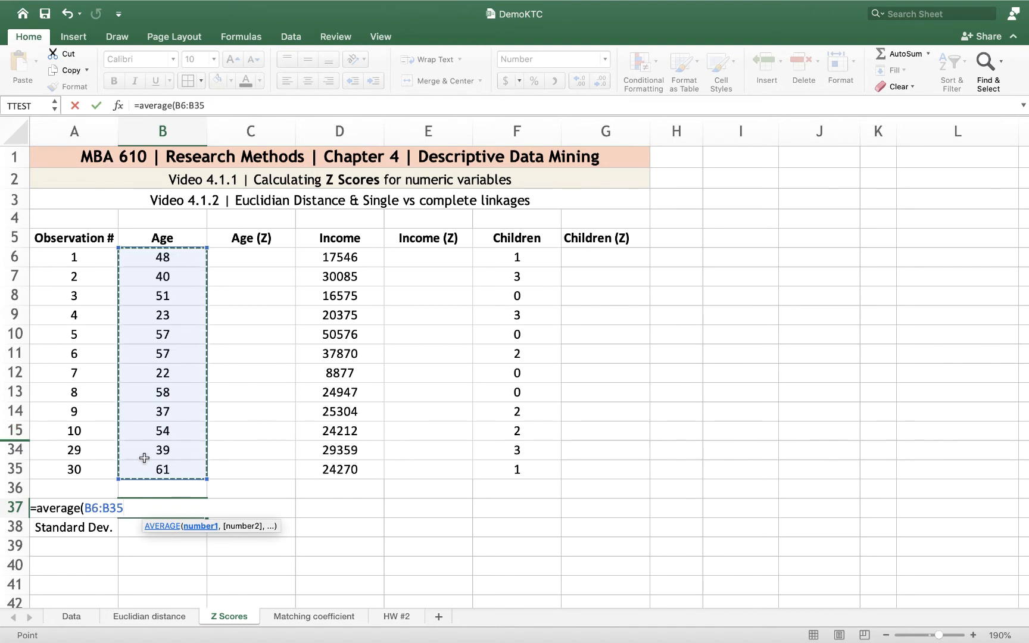
pyautogui.write(')')
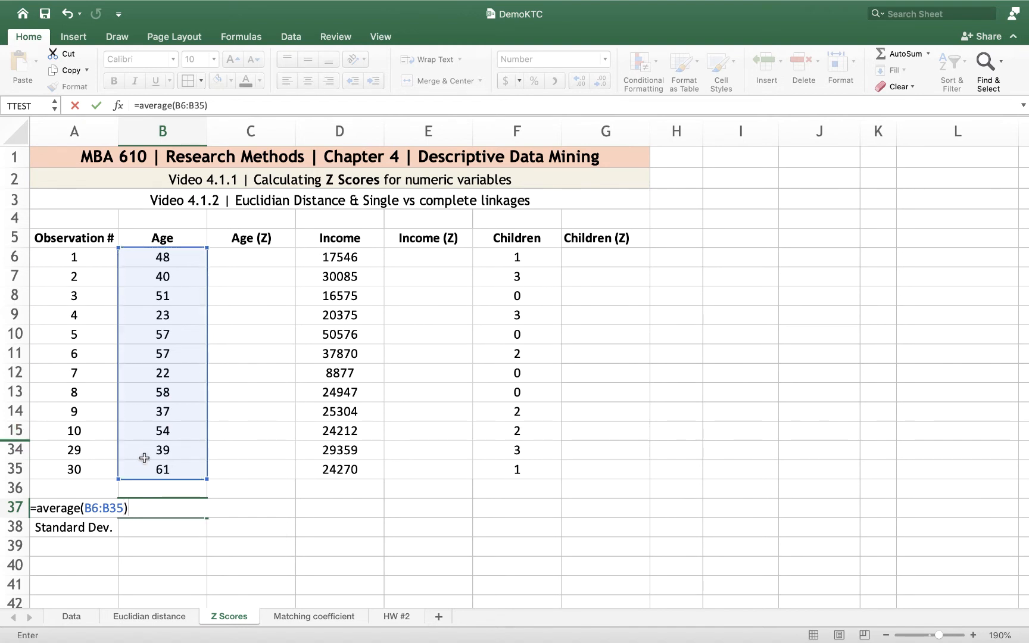
pyautogui.press('Return')
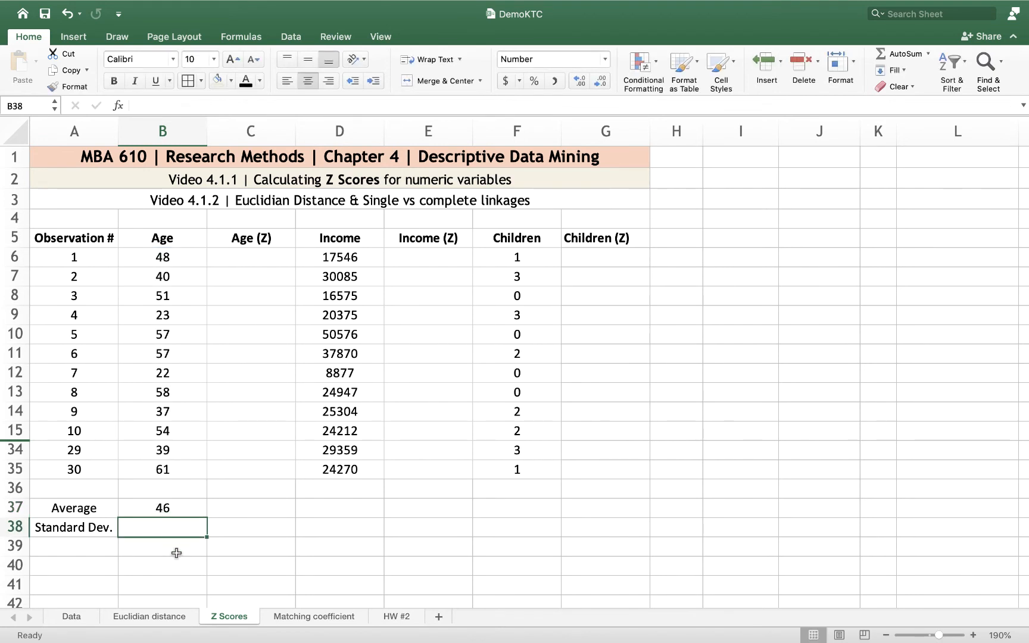
# Show the Age average in B37 with extra decimal places and return it to whole-number display
pyautogui.click(174, 514)
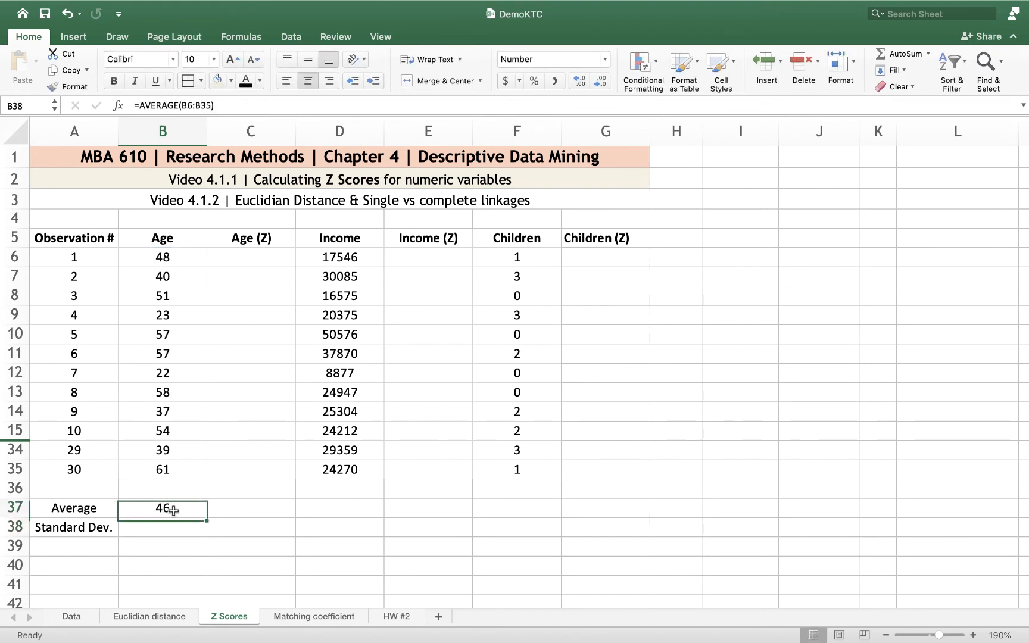
pyautogui.click(581, 80)
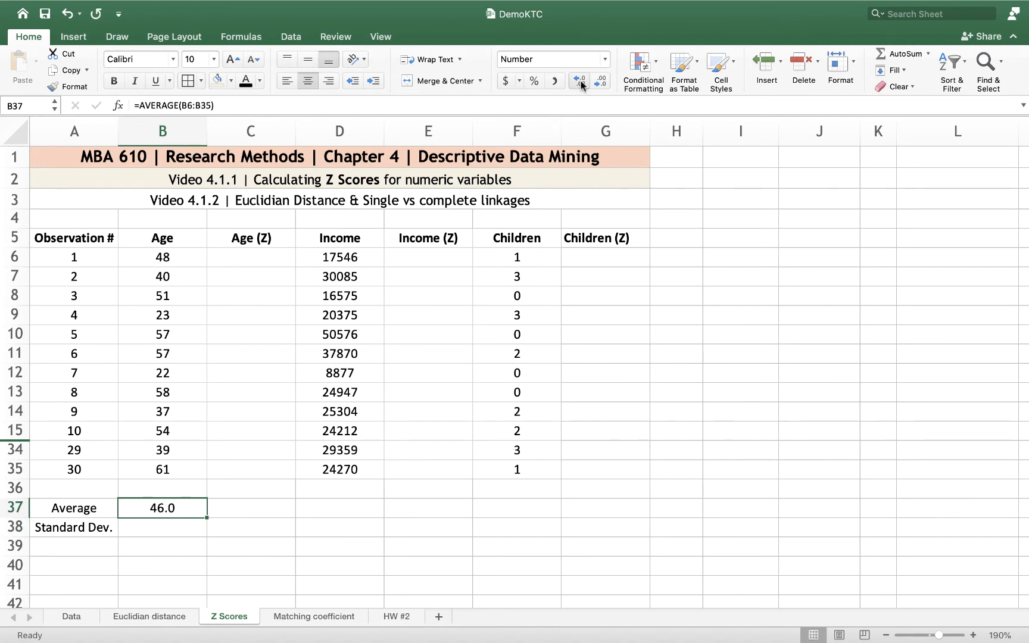
pyautogui.click(581, 80)
pyautogui.click(599, 84)
pyautogui.click(598, 84)
# Calculate the sample standard deviation of Age in B38 with =STDEV.S(B6:B35)
pyautogui.click(149, 527)
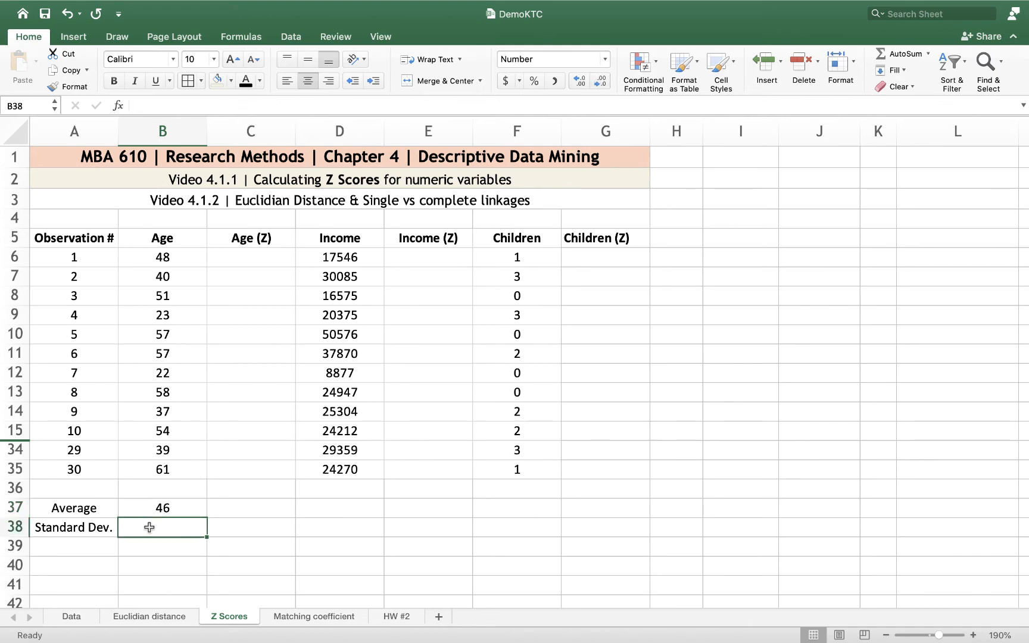
pyautogui.write('=')
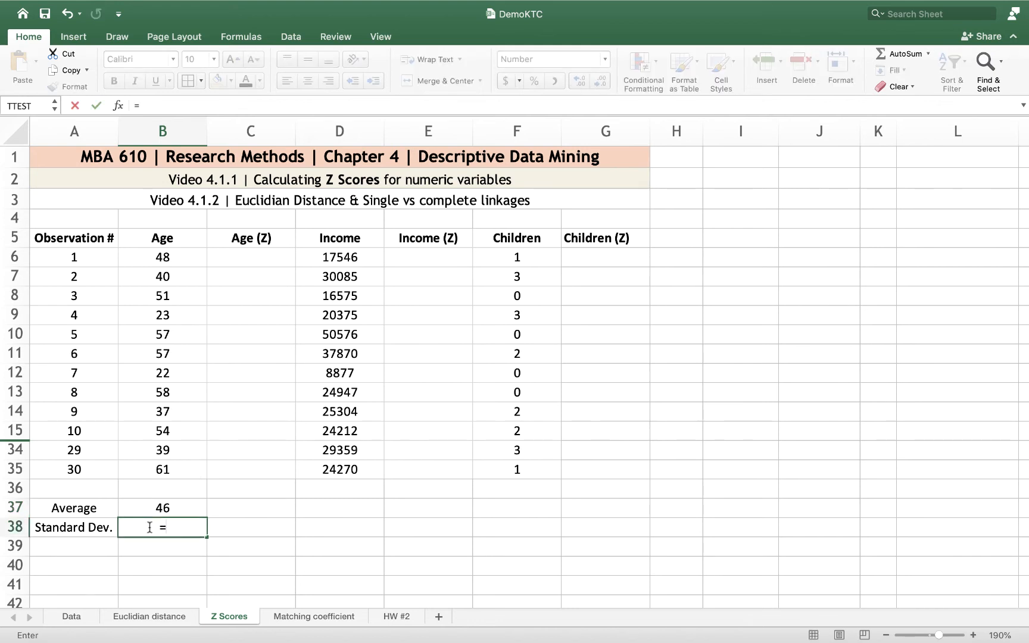
pyautogui.write('stdev')
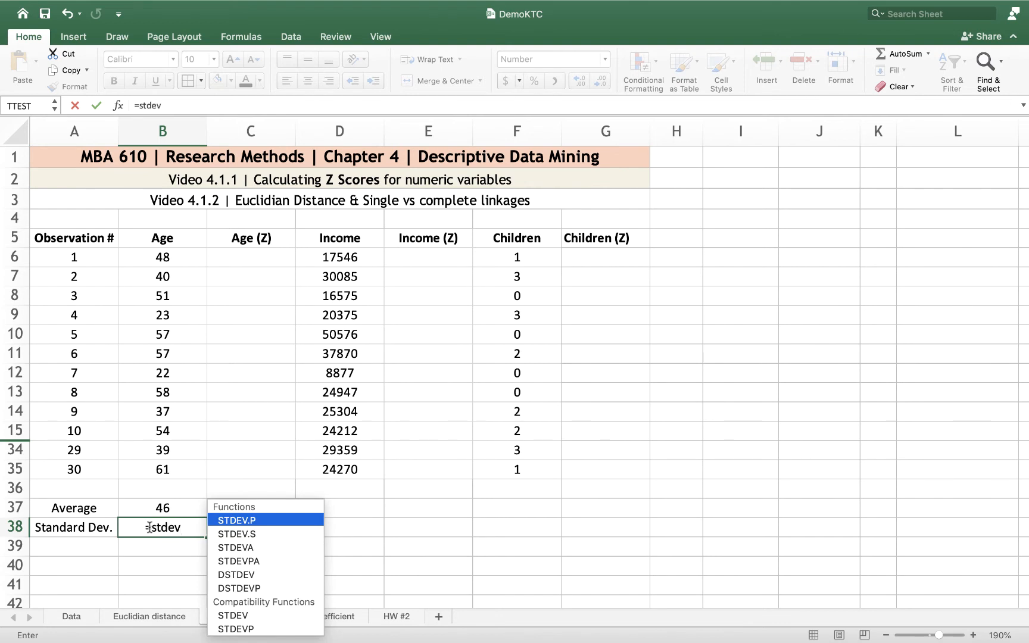
pyautogui.doubleClick(242, 532)
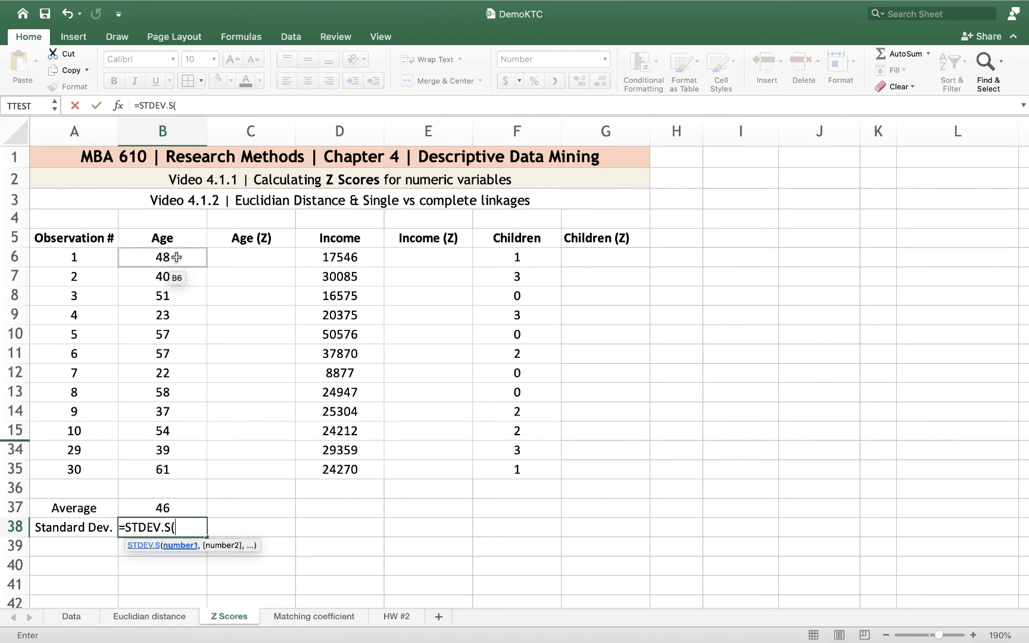
pyautogui.moveTo(176, 257); pyautogui.dragTo(165, 469)
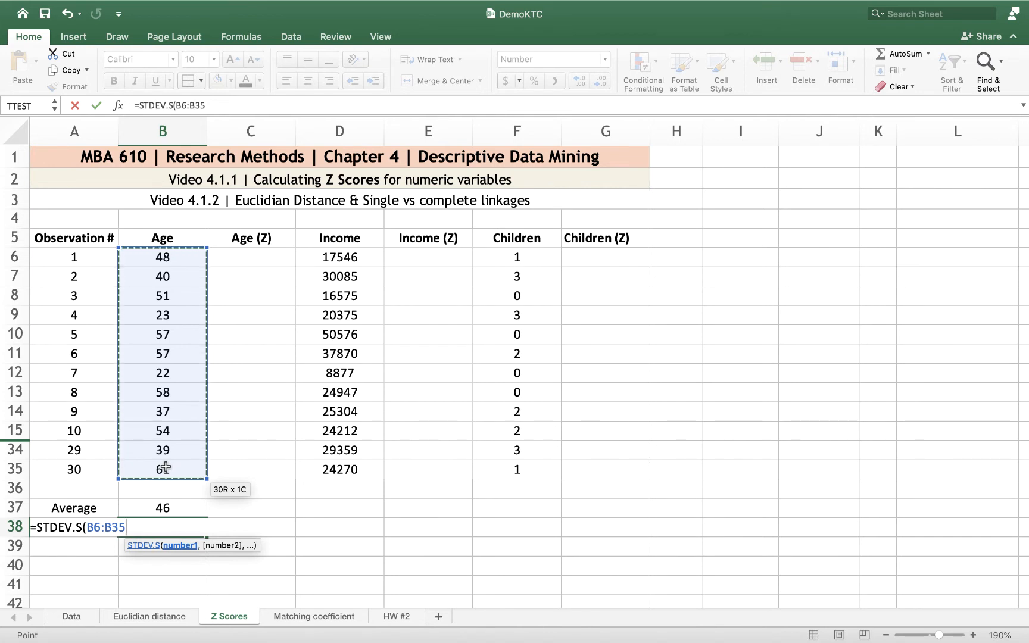
pyautogui.write(')')
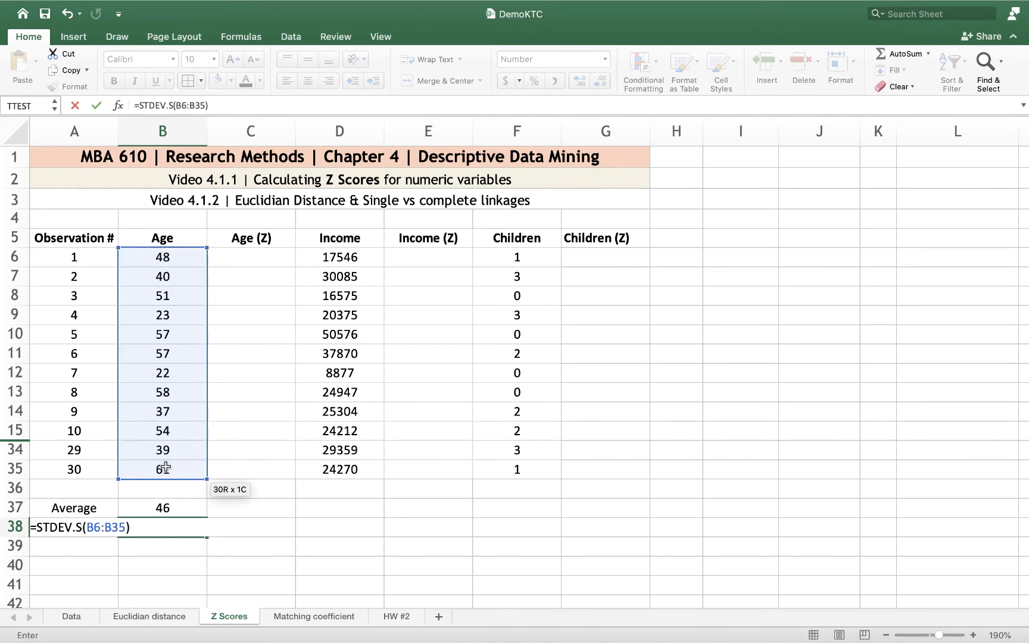
pyautogui.press('Return')
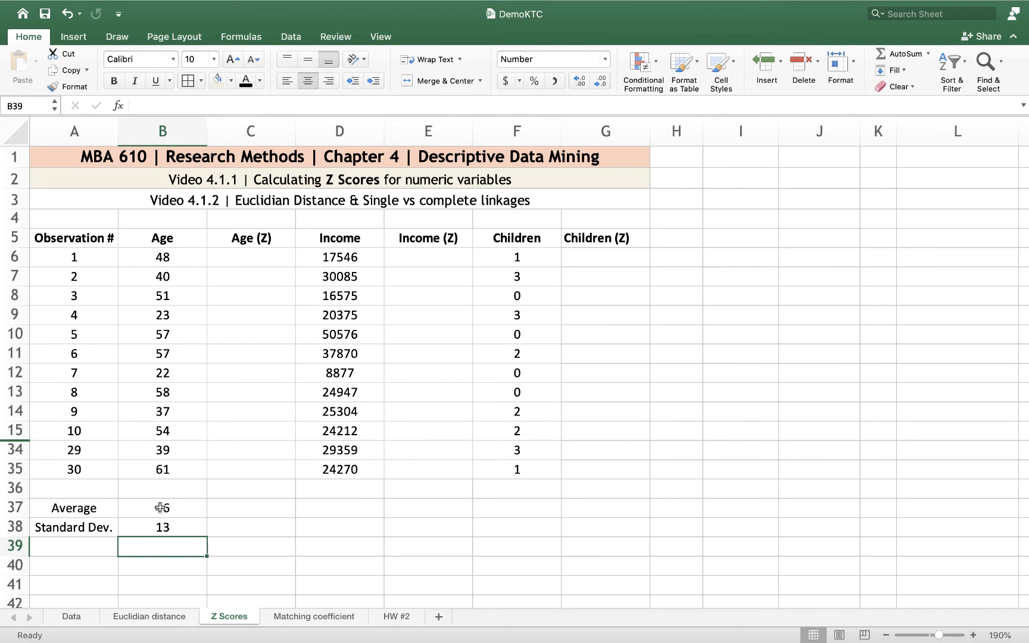
# Copy the Age average and standard deviation formulas from B37:B38 to D37:D38 under Income
pyautogui.moveTo(160, 509); pyautogui.dragTo(159, 532)
pyautogui.press('super+c')
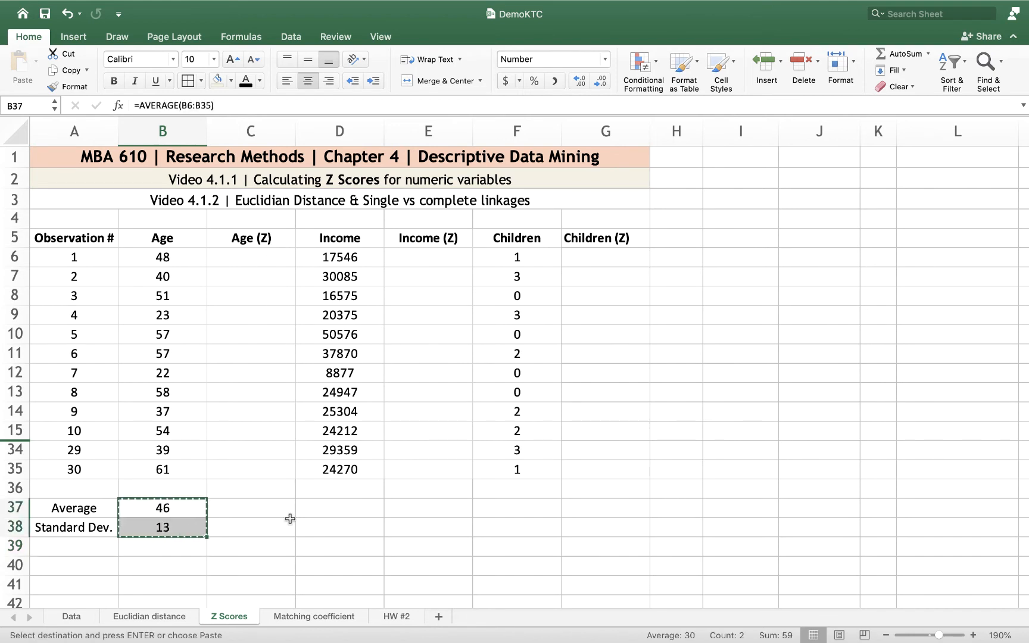
pyautogui.click(336, 509)
pyautogui.press('super+v')
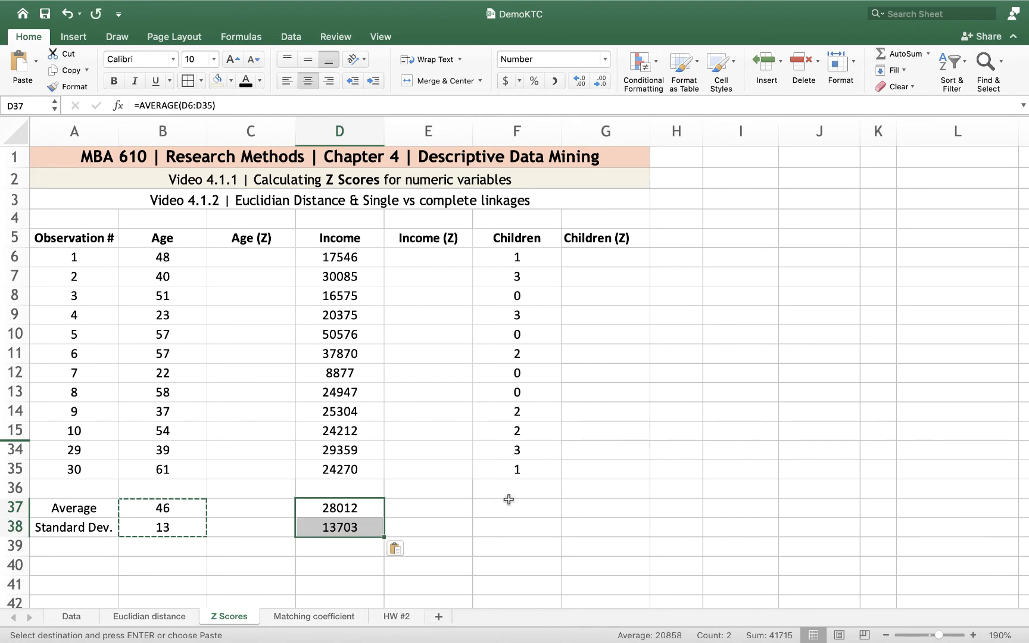
# Copy the Age average and standard deviation formulas to F37:F38 under Children and show both results with two decimal places
pyautogui.click(518, 505)
pyautogui.press('super+v')
pyautogui.click(660, 489)
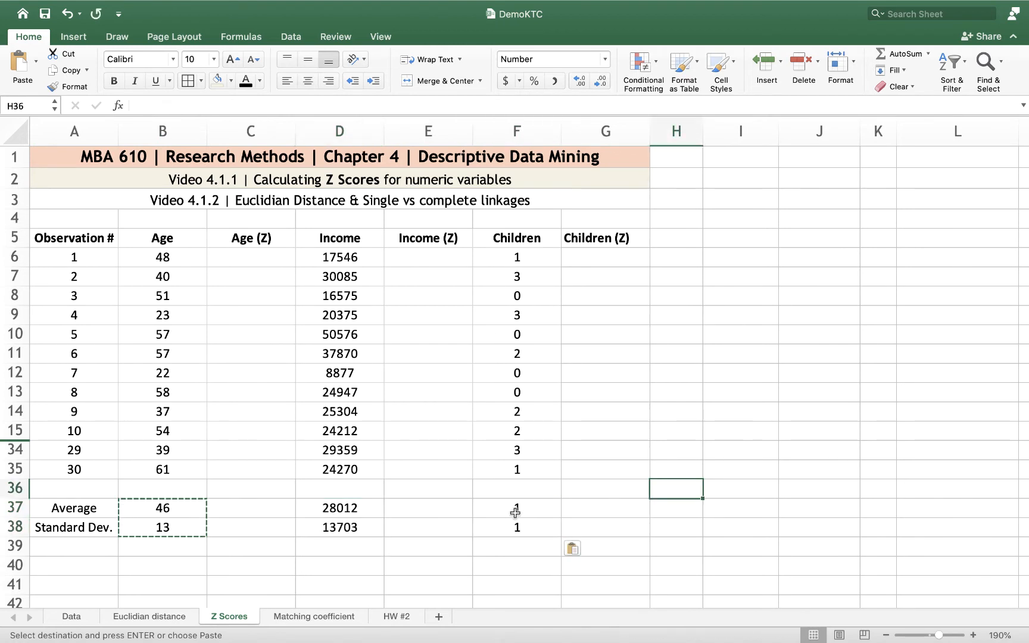
pyautogui.moveTo(516, 510); pyautogui.dragTo(517, 524)
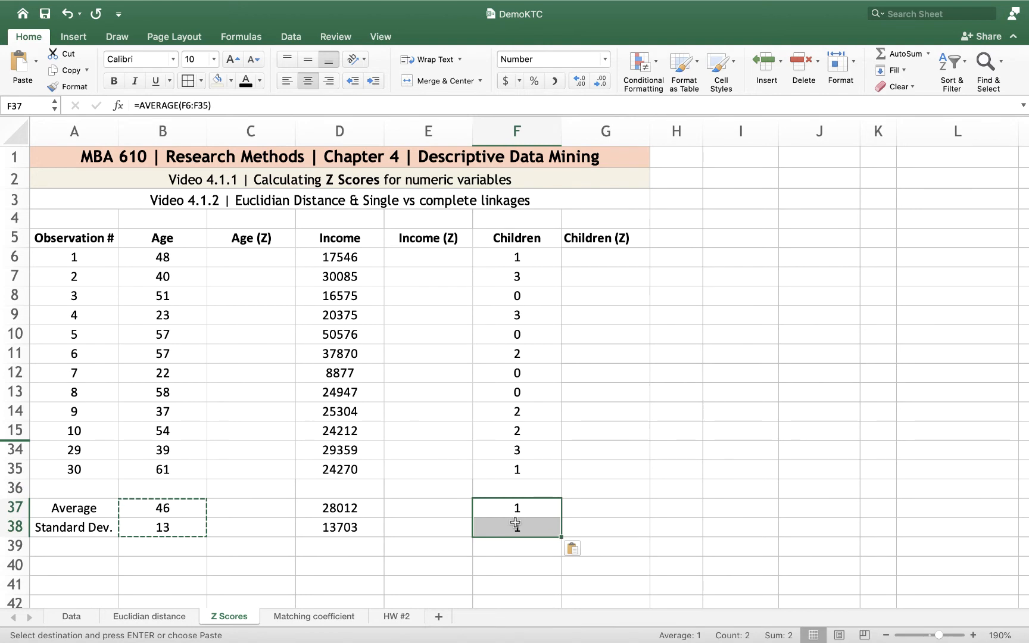
pyautogui.click(582, 81)
pyautogui.click(581, 81)
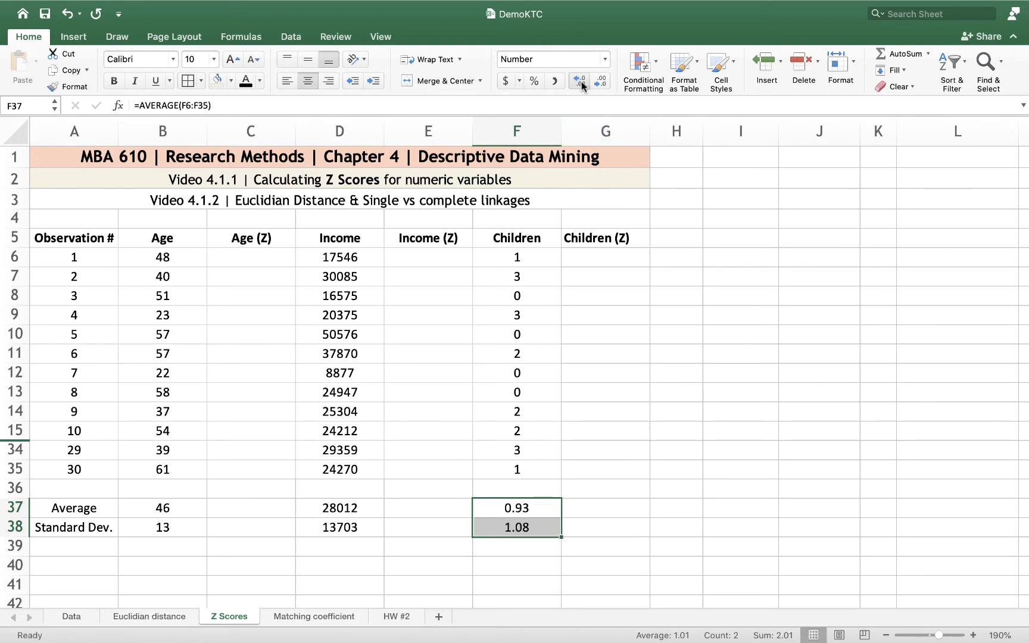
pyautogui.click(671, 342)
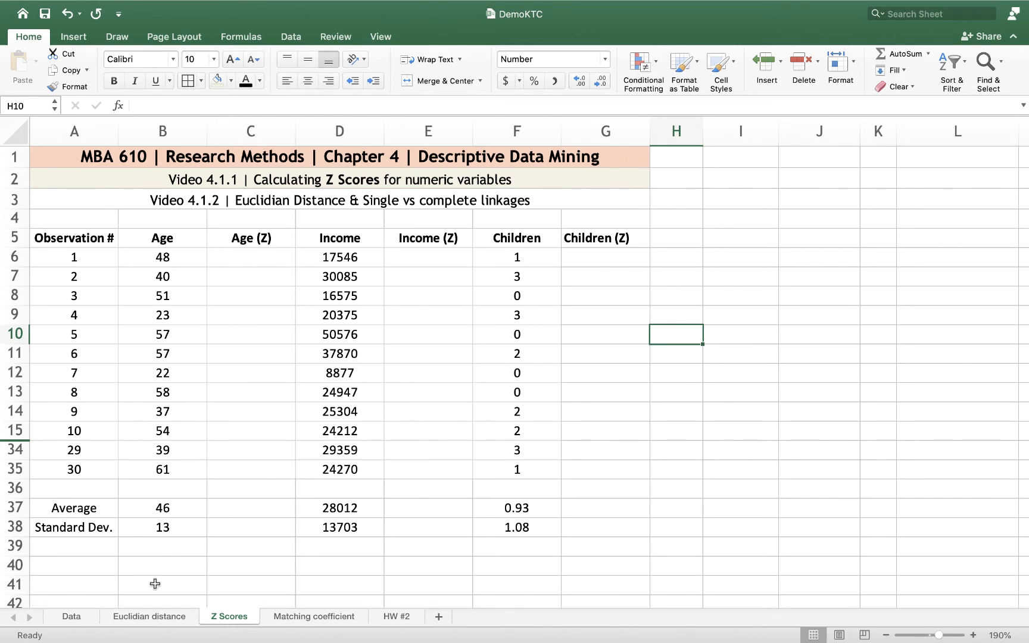
# Review the average and standard deviation formulas under Children and Income in rows 37 and 38
pyautogui.click(527, 508)
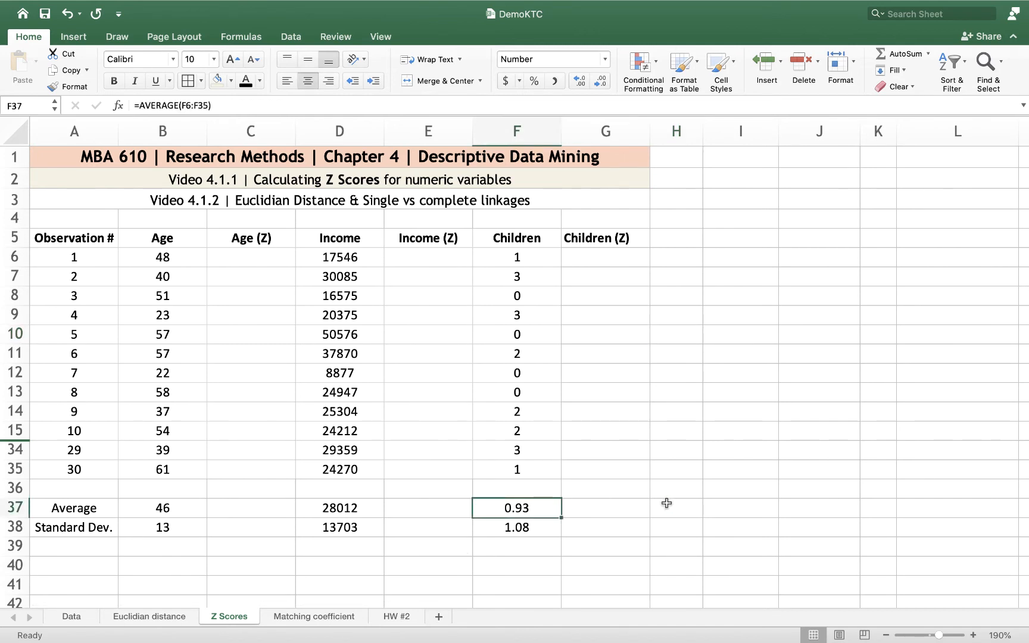
pyautogui.click(532, 529)
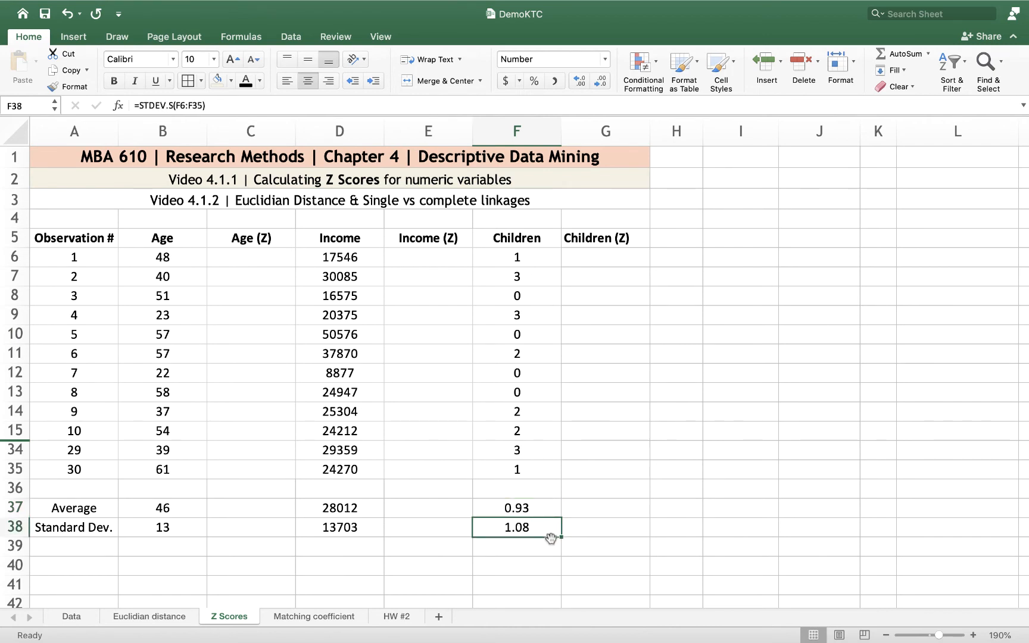
pyautogui.click(346, 508)
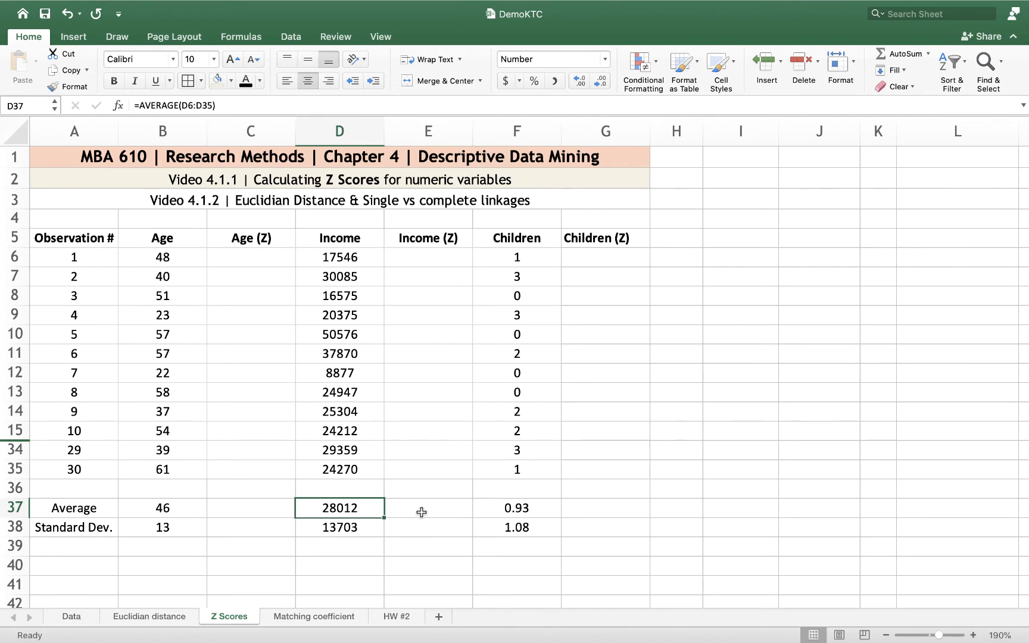
pyautogui.click(357, 528)
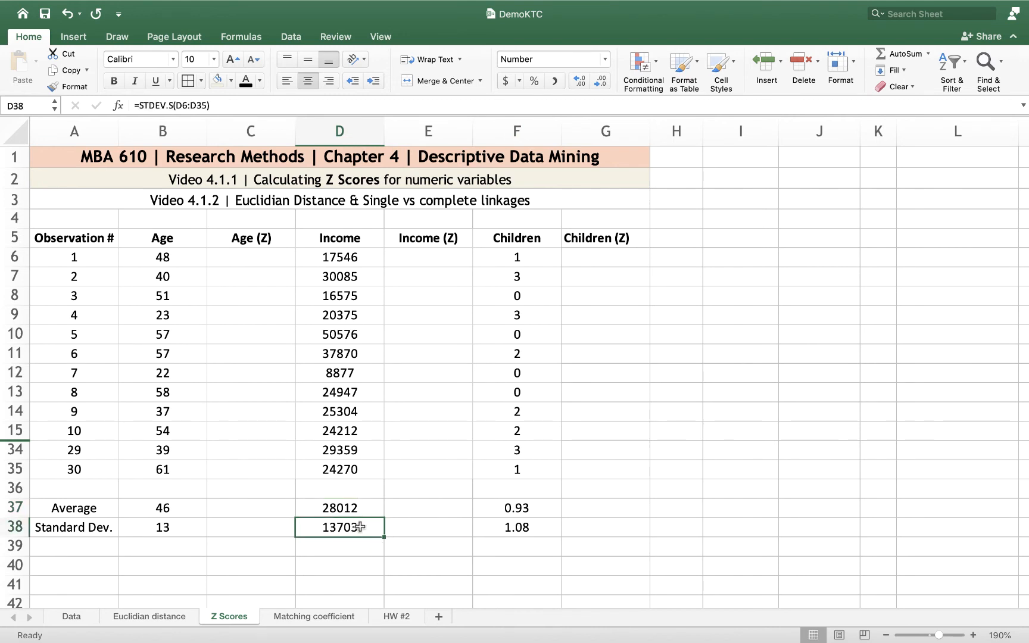
# Enter the first Age Z score formula in C6 as =(B6-B37)/B38, using the Age average and standard deviation
pyautogui.click(233, 257)
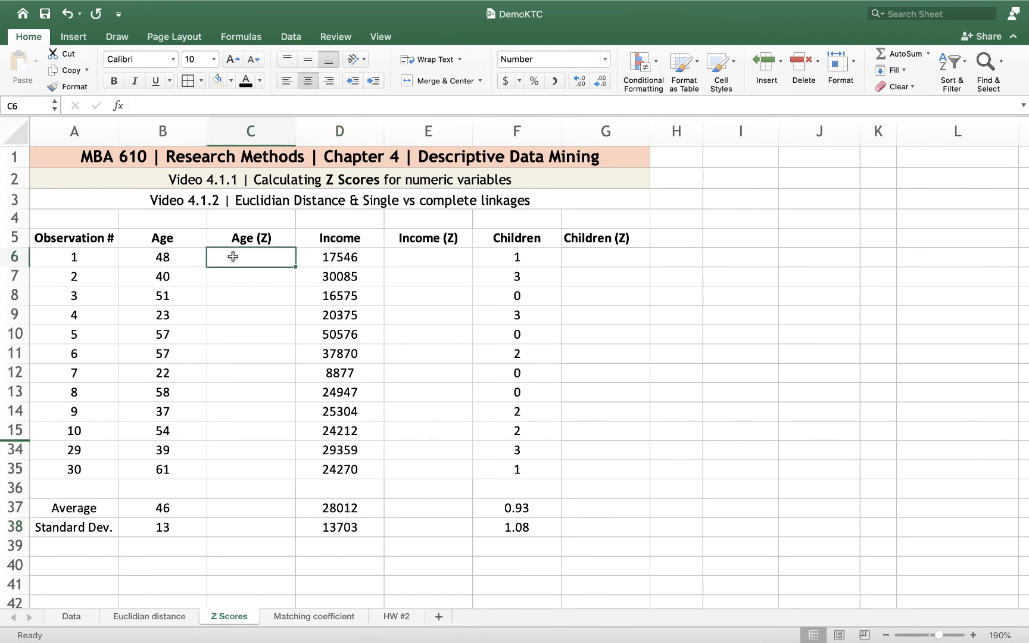
pyautogui.click(166, 255)
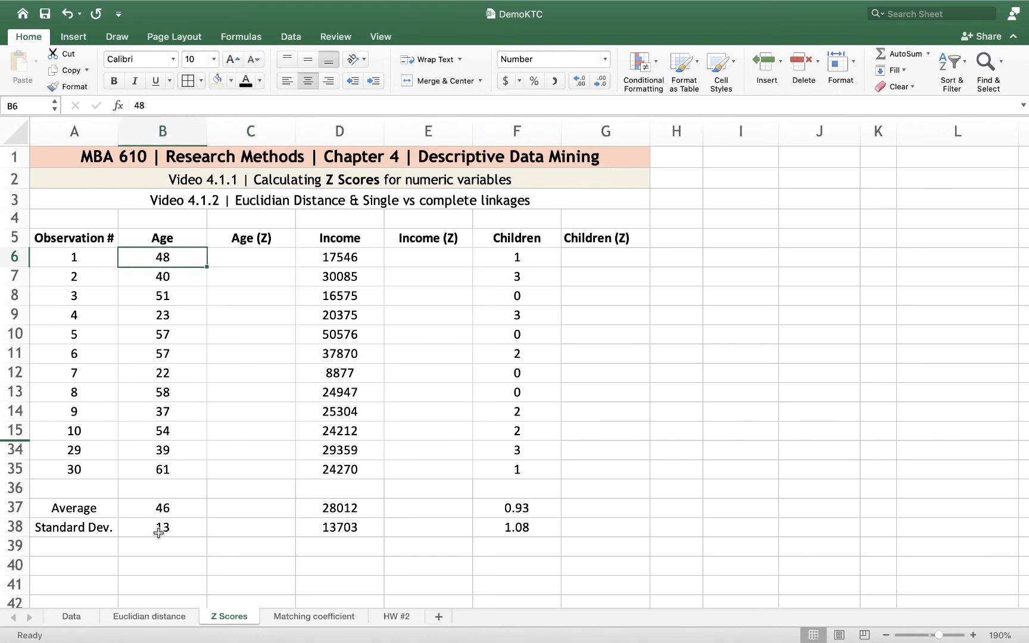
pyautogui.click(254, 259)
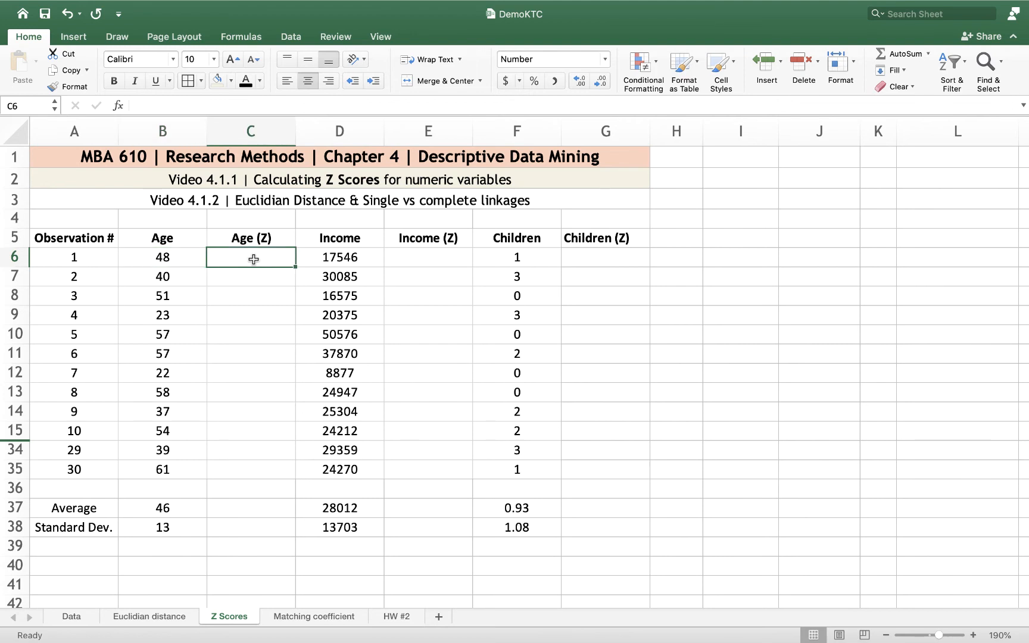
pyautogui.write('=(')
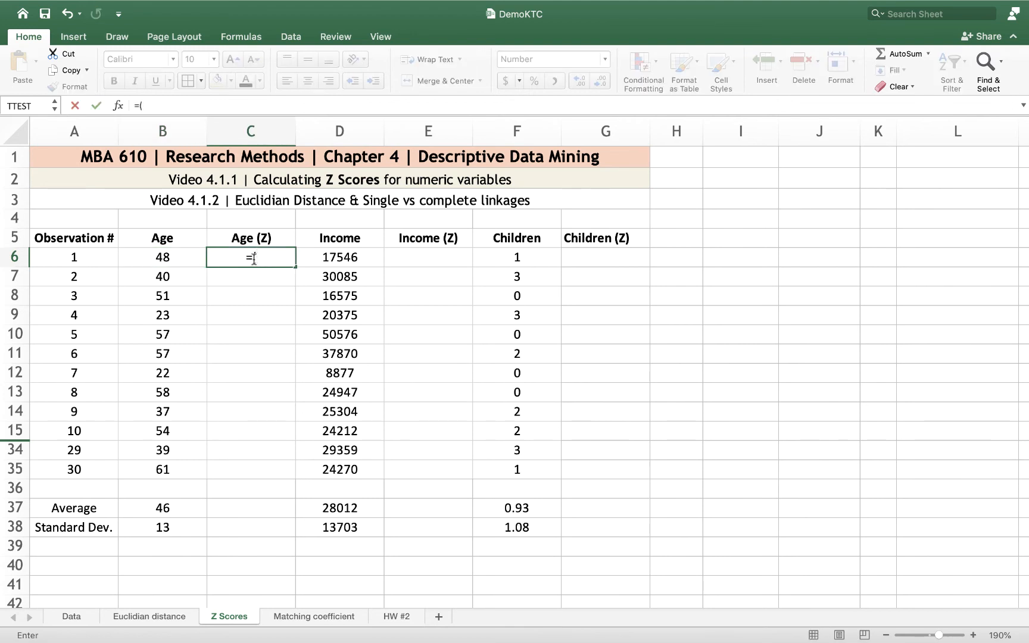
pyautogui.click(156, 260)
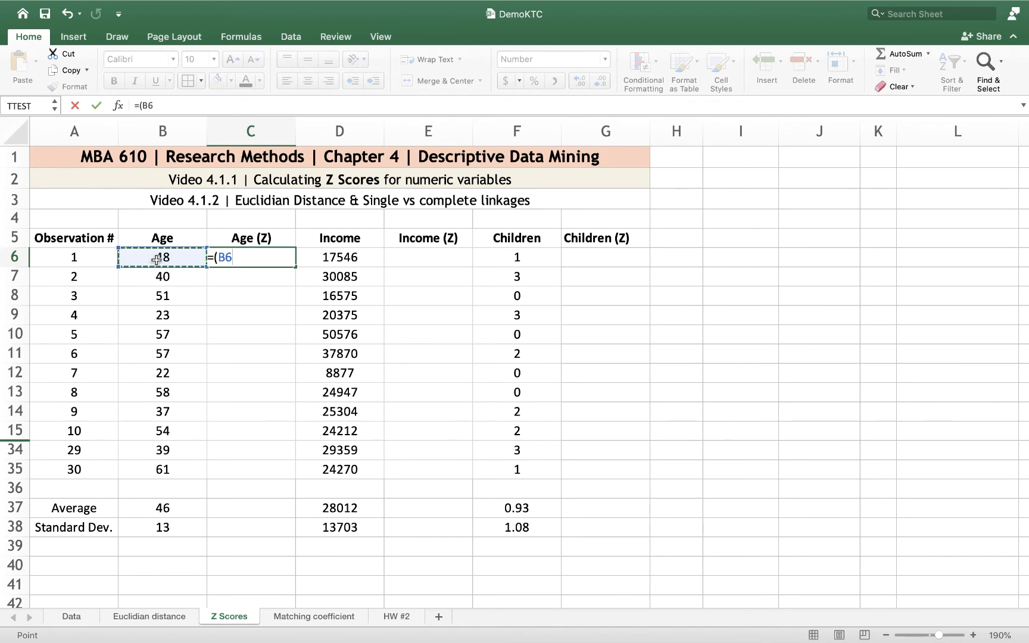
pyautogui.write('-')
pyautogui.click(163, 505)
pyautogui.write(')')
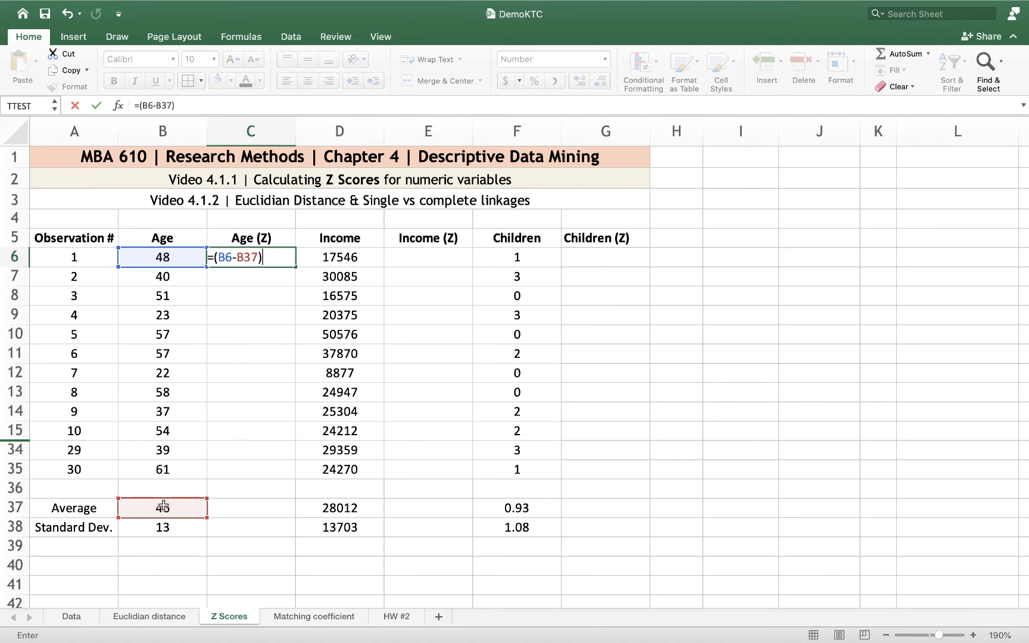
pyautogui.write('/')
pyautogui.click(166, 528)
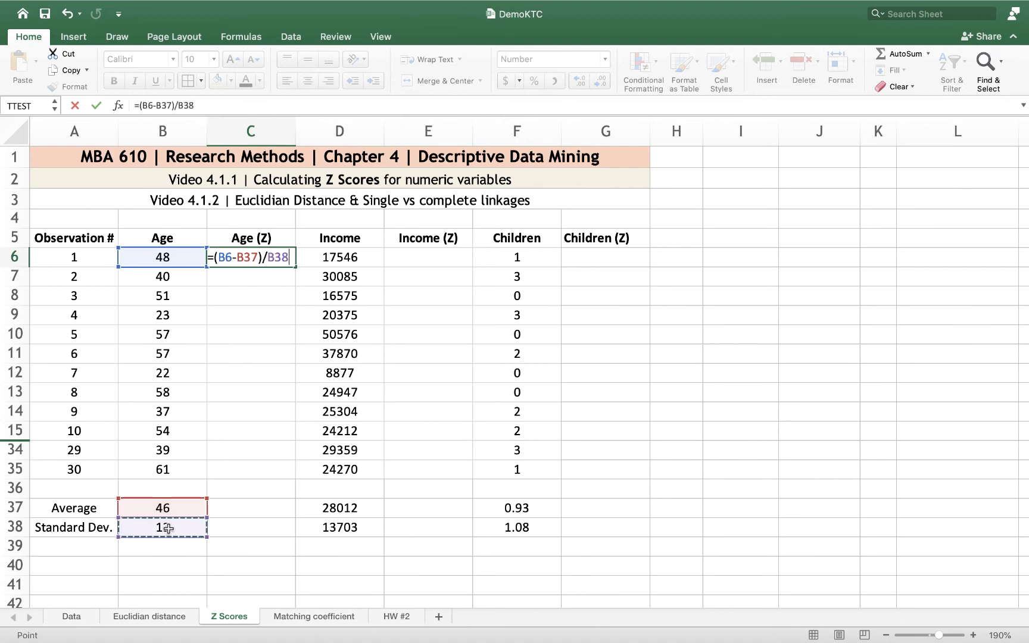
# Make the average and standard deviation references in C6 absolute so the formula is =(B6-$B$37)/$B$38
pyautogui.click(250, 257)
pyautogui.press('F4')
pyautogui.click(203, 257)
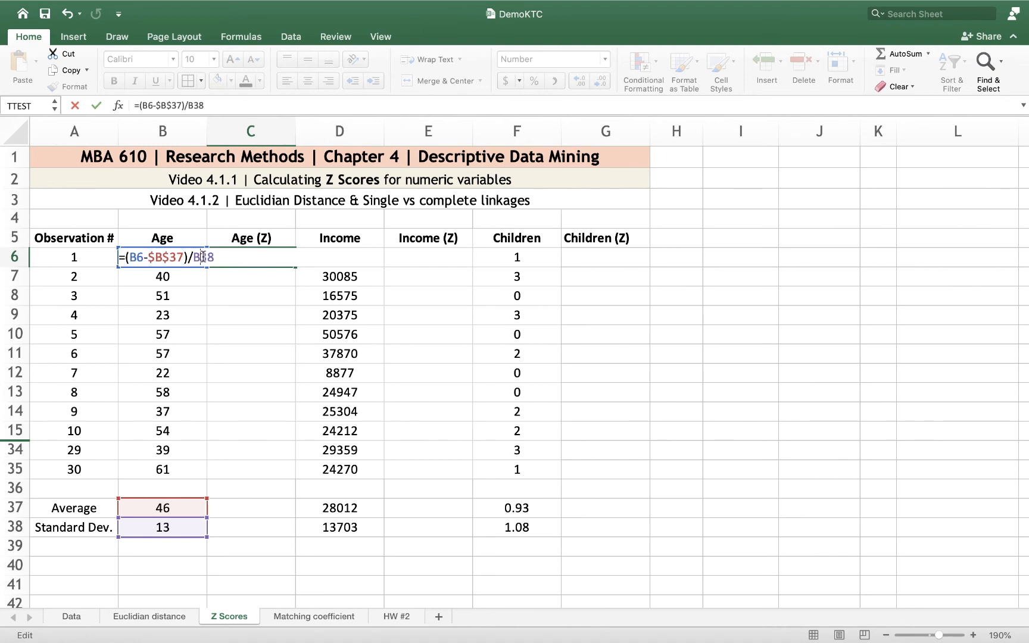
pyautogui.press('F4')
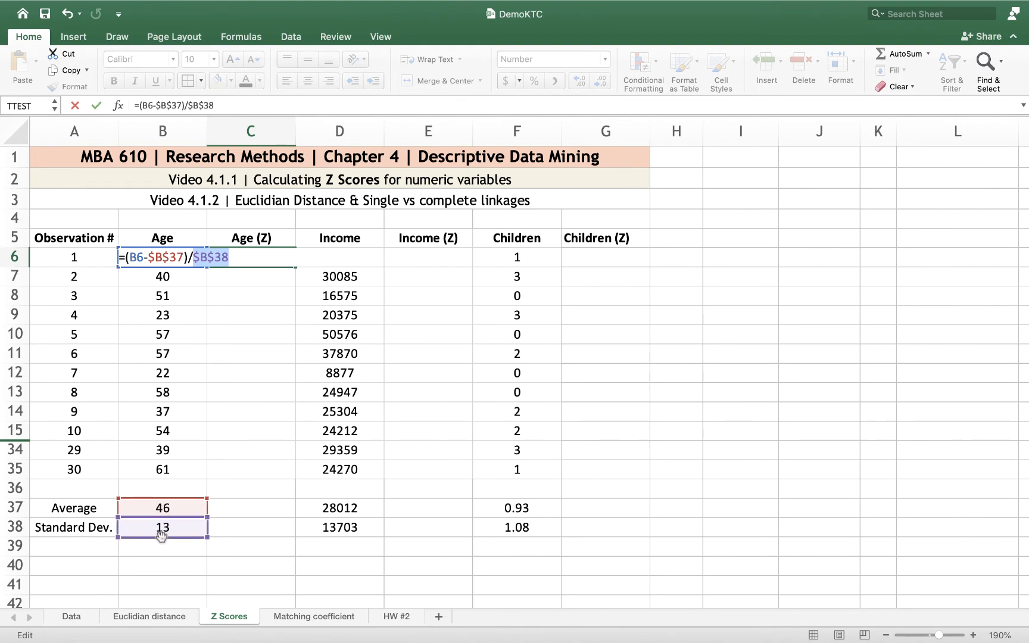
pyautogui.press('Return')
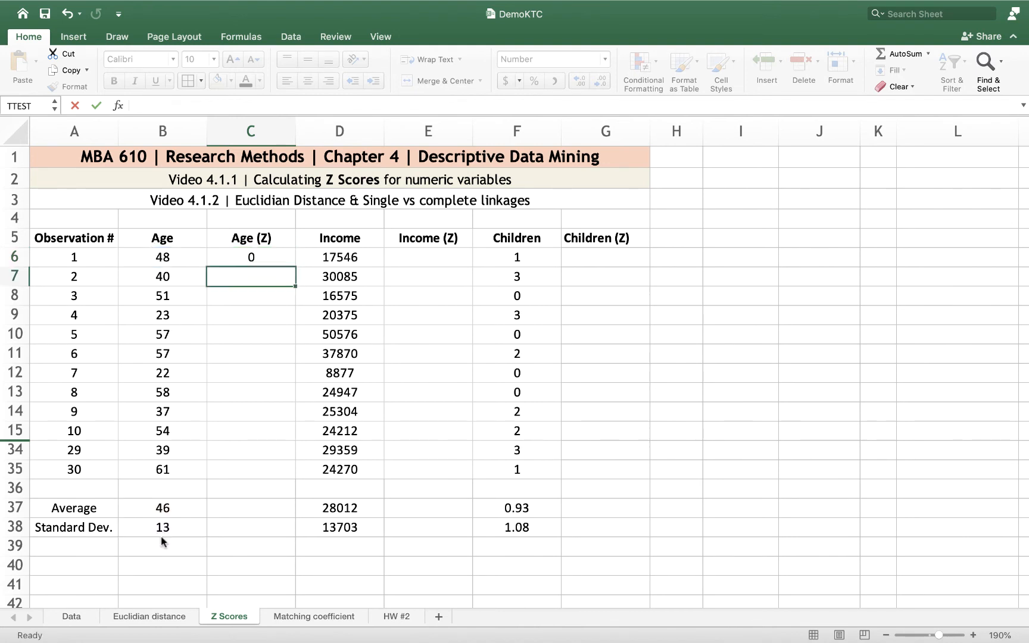
# Show the Age Z score in C6 with two decimal places and fill its formula down to C35
pyautogui.click(250, 257)
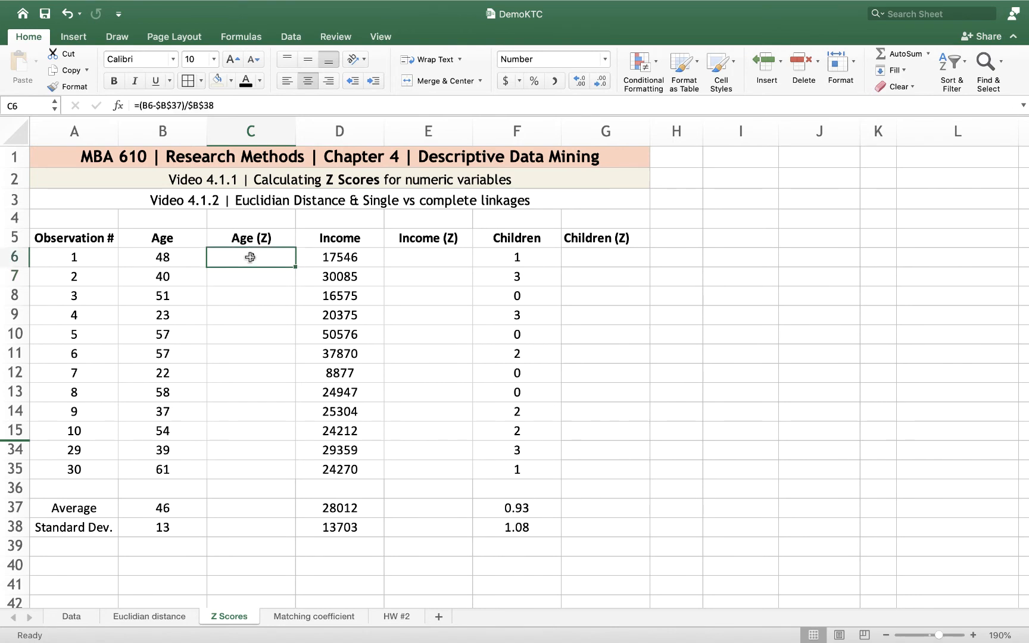
pyautogui.click(578, 79)
pyautogui.click(578, 79)
pyautogui.moveTo(295, 267); pyautogui.dragTo(286, 478)
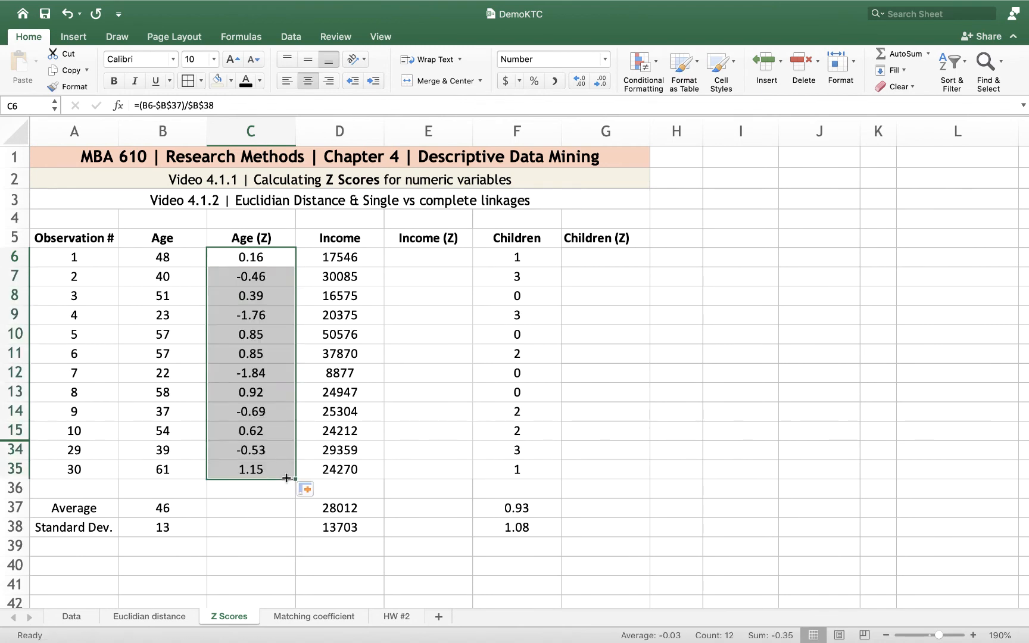
pyautogui.click(268, 549)
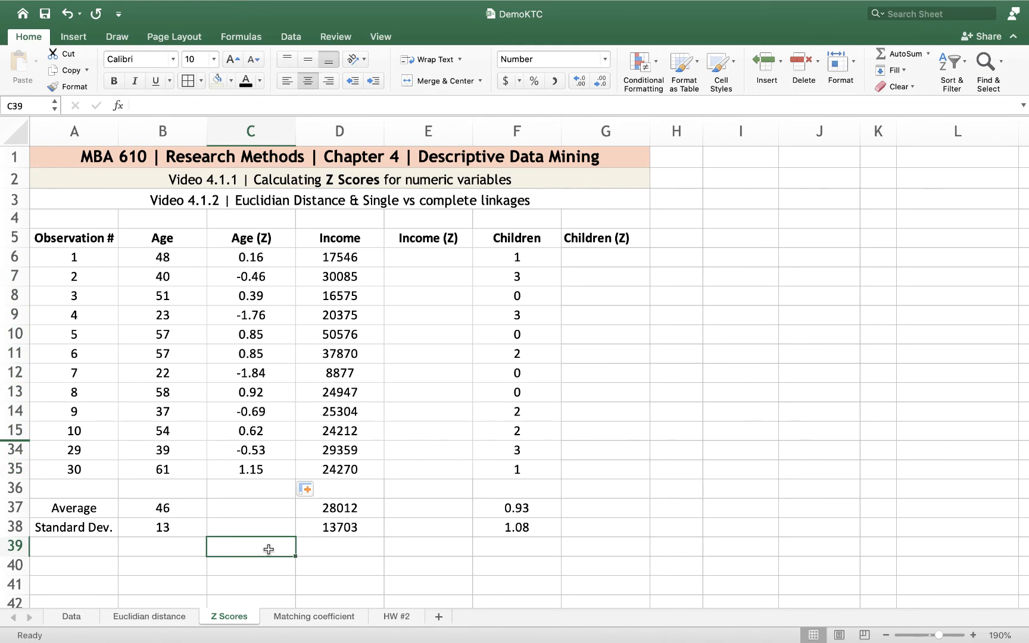
# Compare the ages and Age Z scores of observations 1 and 7 with the average age in B37
pyautogui.click(162, 257)
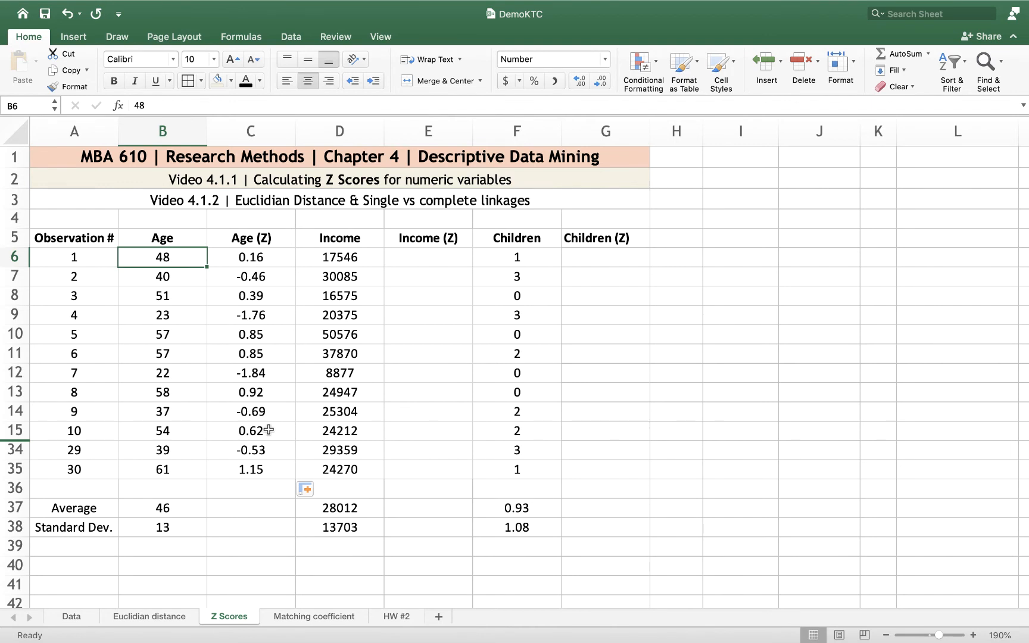
pyautogui.click(236, 257)
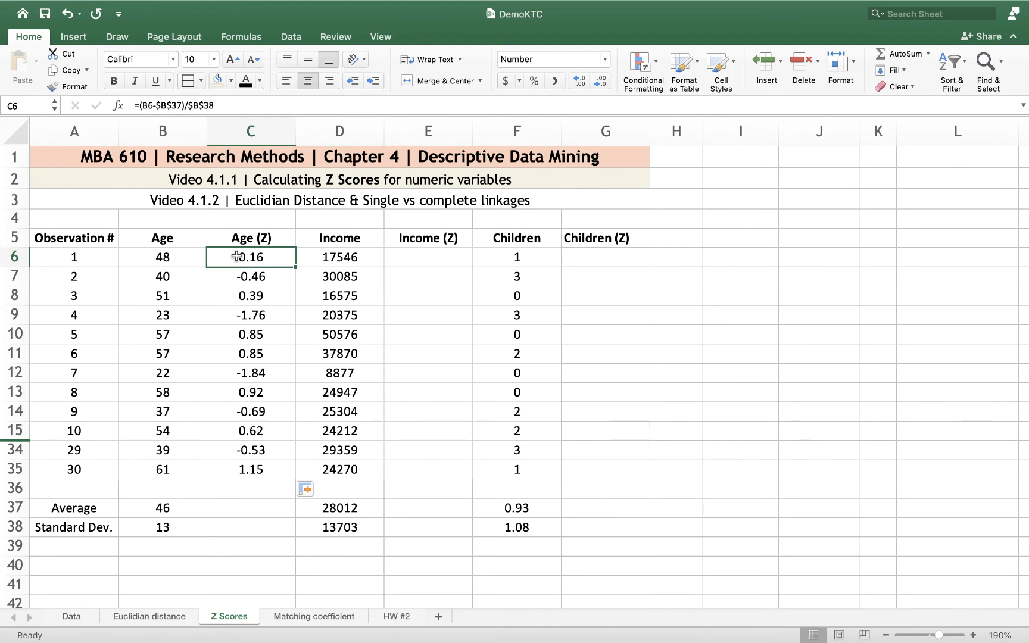
pyautogui.click(169, 373)
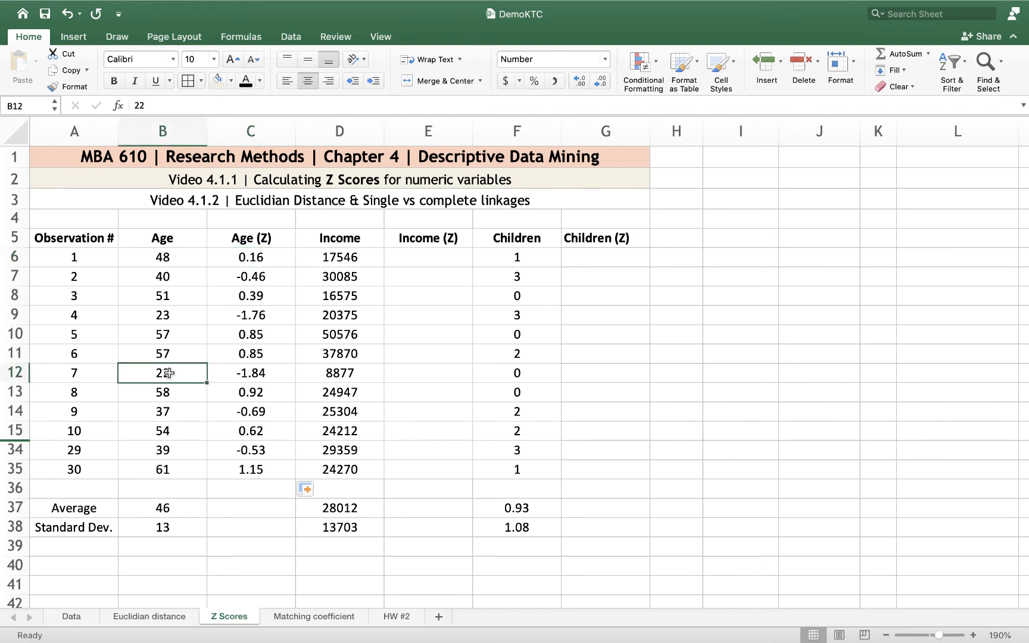
pyautogui.click(167, 504)
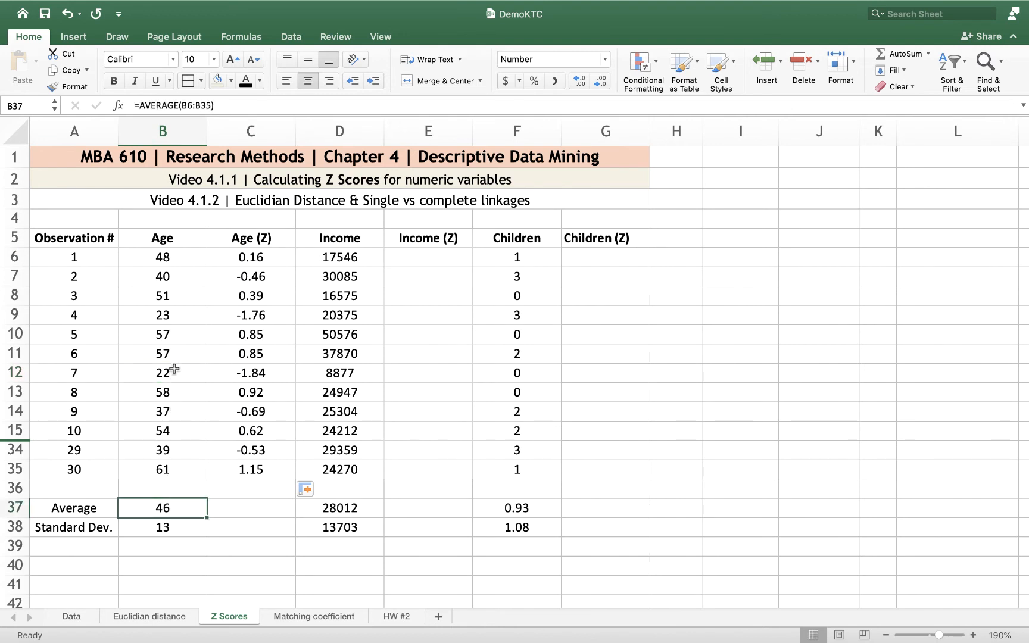
pyautogui.click(174, 369)
pyautogui.click(247, 381)
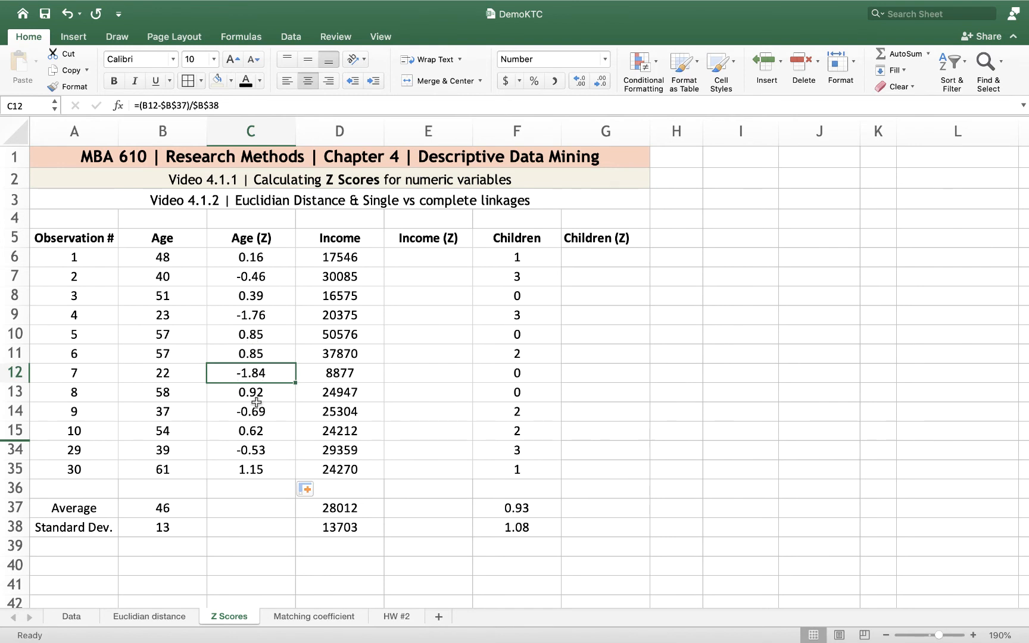
# Calculate the first Income Z score in E6 with =(D6-$D$37)/$D$38
pyautogui.click(425, 257)
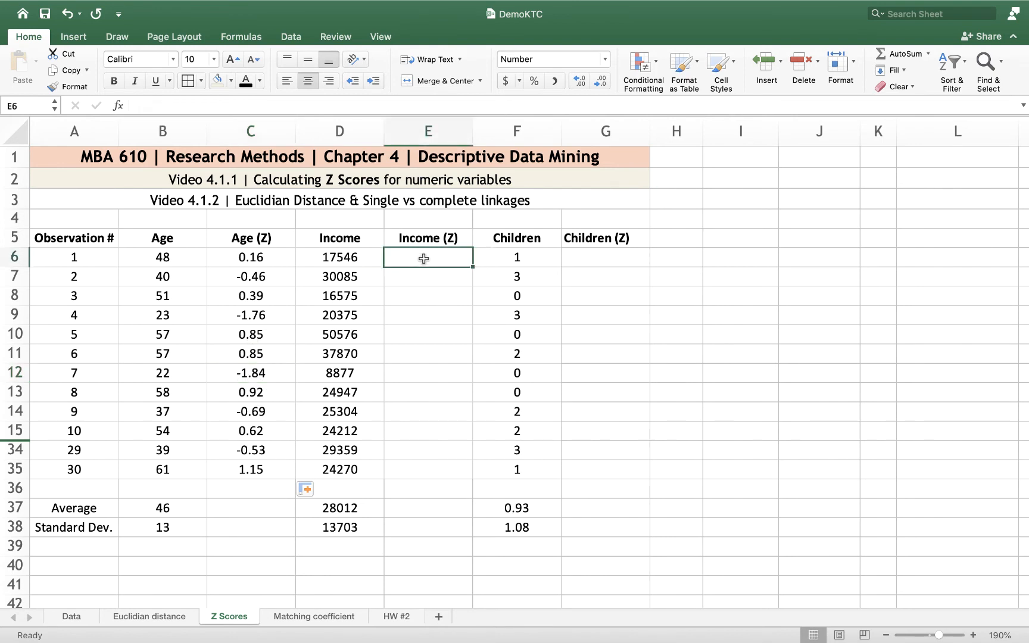
pyautogui.write('=(')
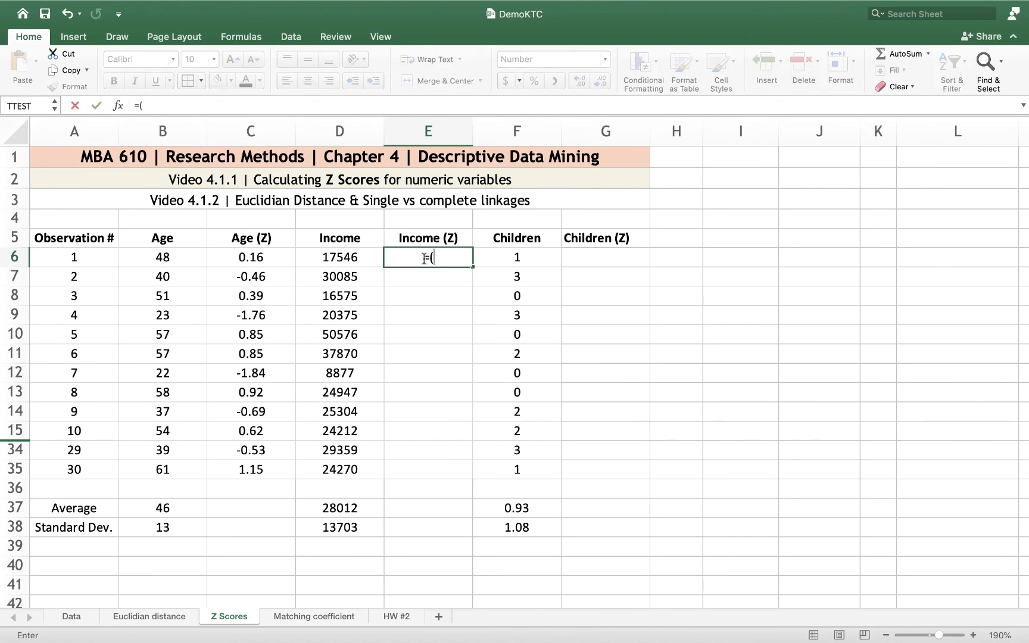
pyautogui.click(348, 257)
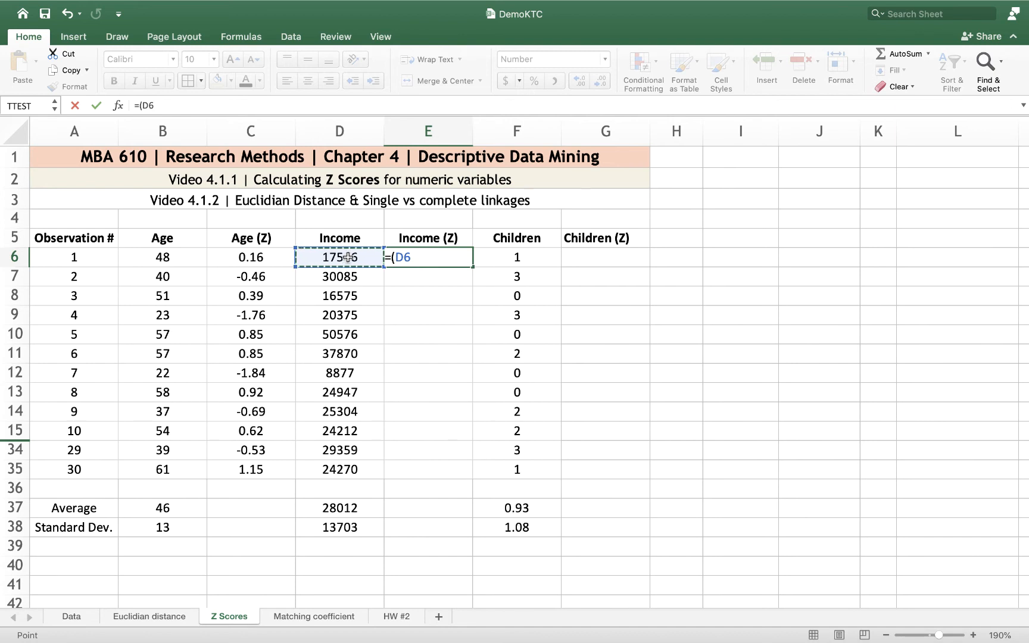
pyautogui.write('-')
pyautogui.click(341, 509)
pyautogui.press('super+t')
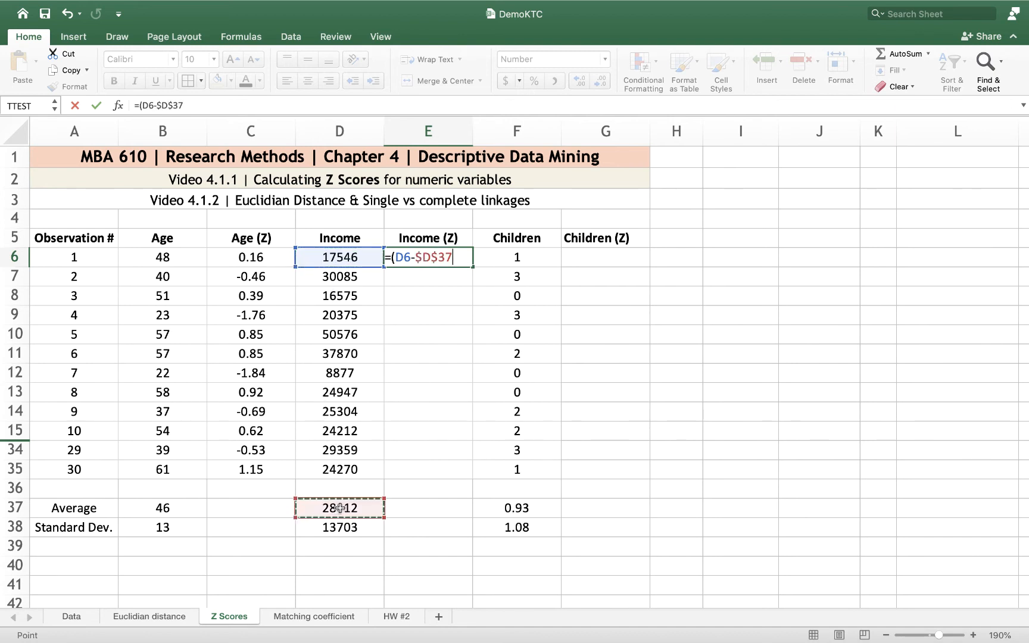
pyautogui.write(')/')
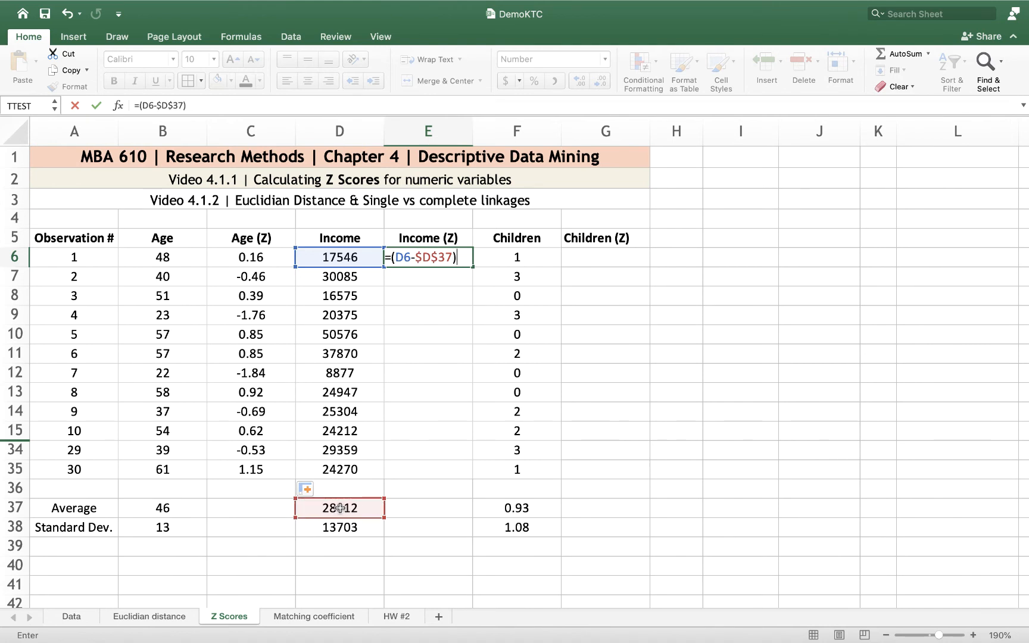
pyautogui.click(355, 527)
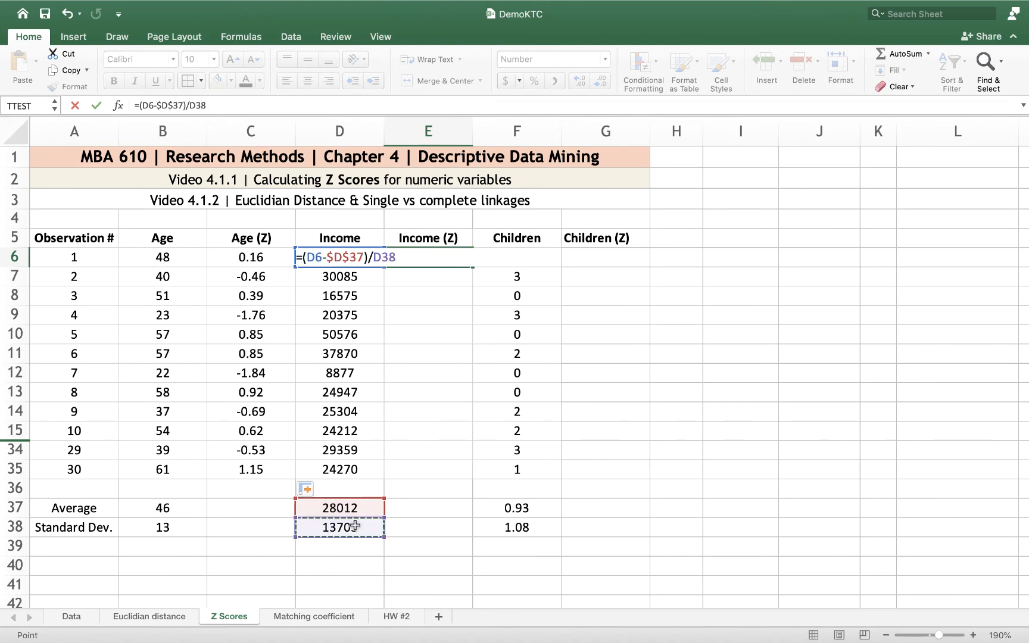
pyautogui.press('super+t')
pyautogui.press('Return')
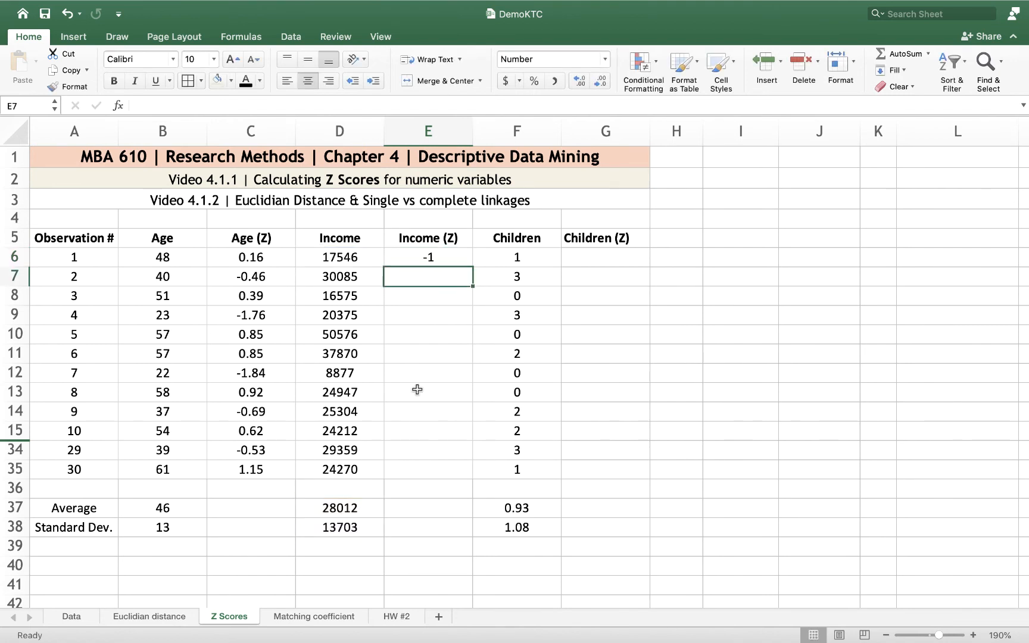
# Fill the Income Z score formula from E6 down to E35
pyautogui.click(433, 259)
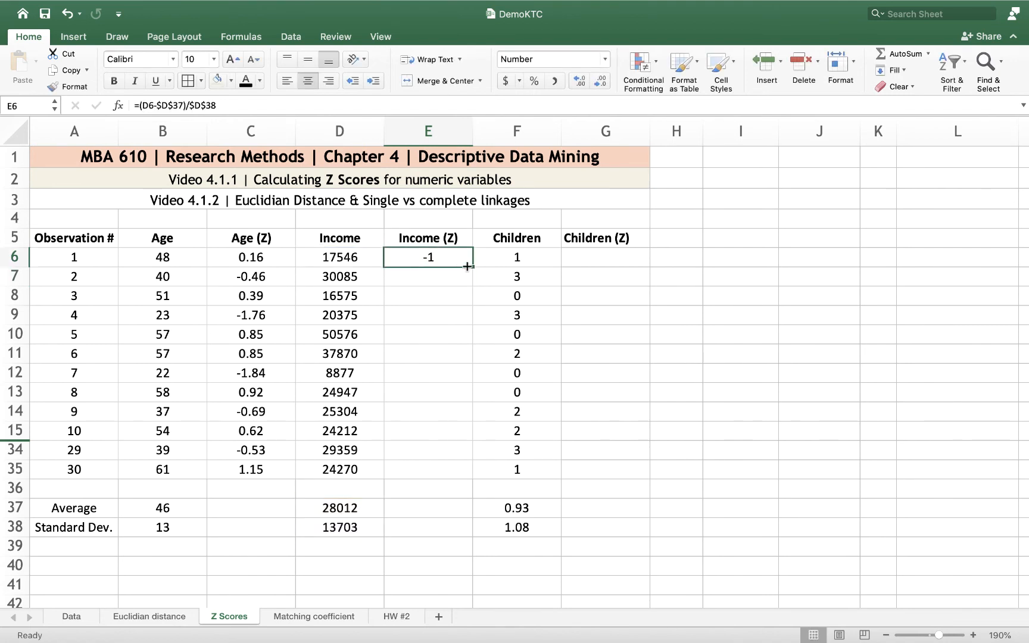
pyautogui.moveTo(473, 266); pyautogui.dragTo(462, 478)
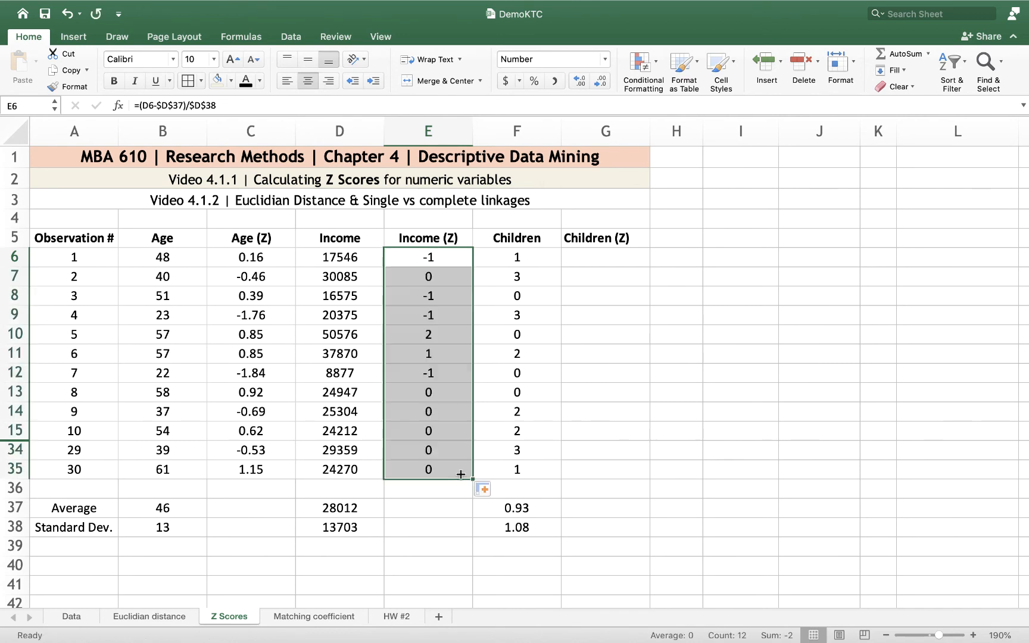
# Show the Income Z scores in E6:E35 with two decimal places
pyautogui.click(581, 81)
pyautogui.click(581, 83)
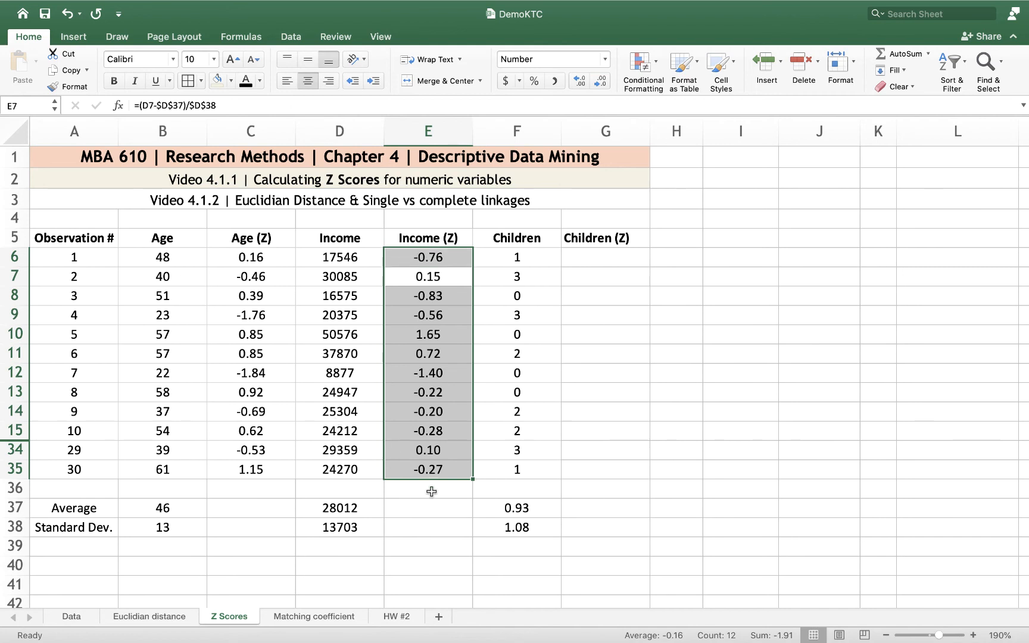
pyautogui.click(436, 539)
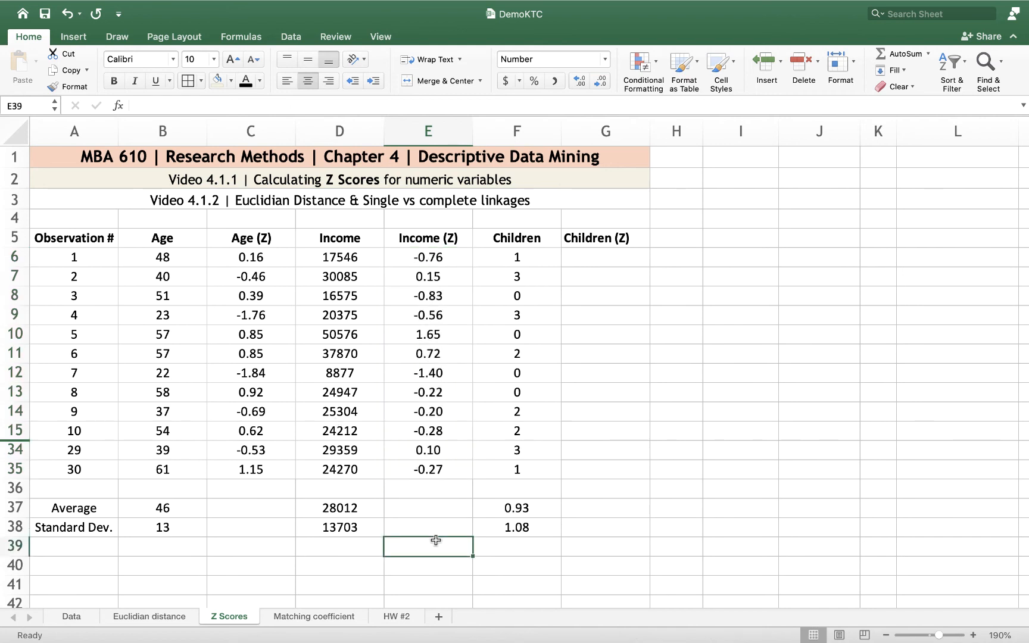
# Compare observation 1's income and Income Z score with the average income in D37
pyautogui.click(339, 503)
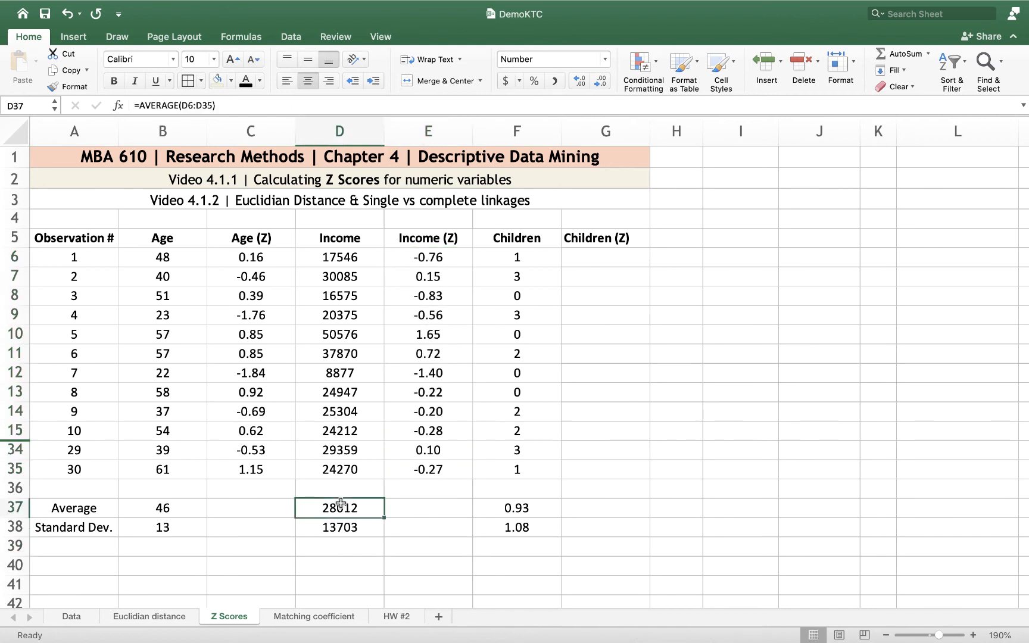
pyautogui.click(338, 258)
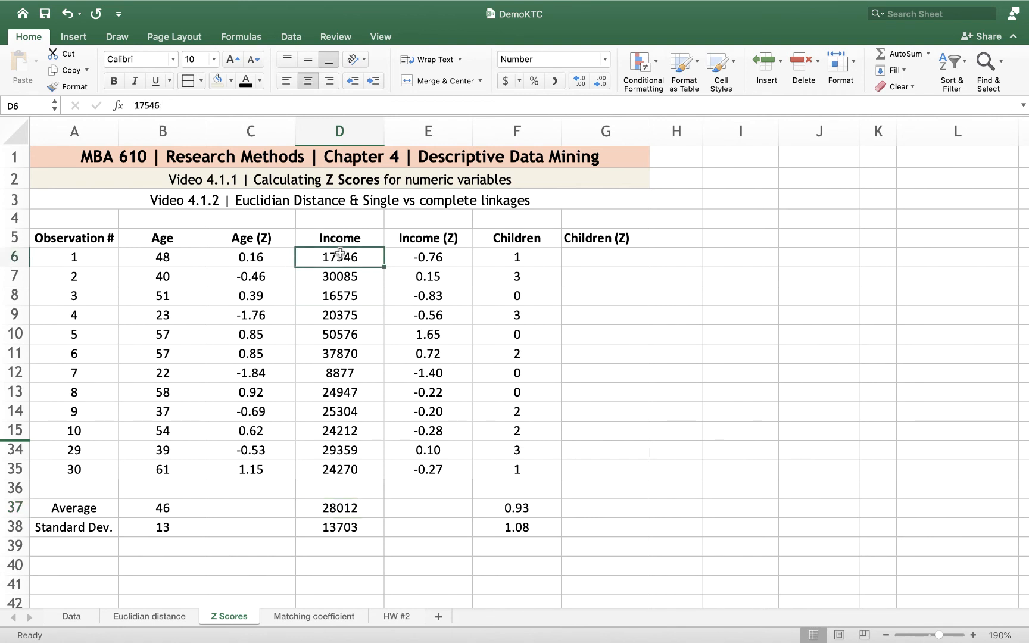
pyautogui.click(425, 260)
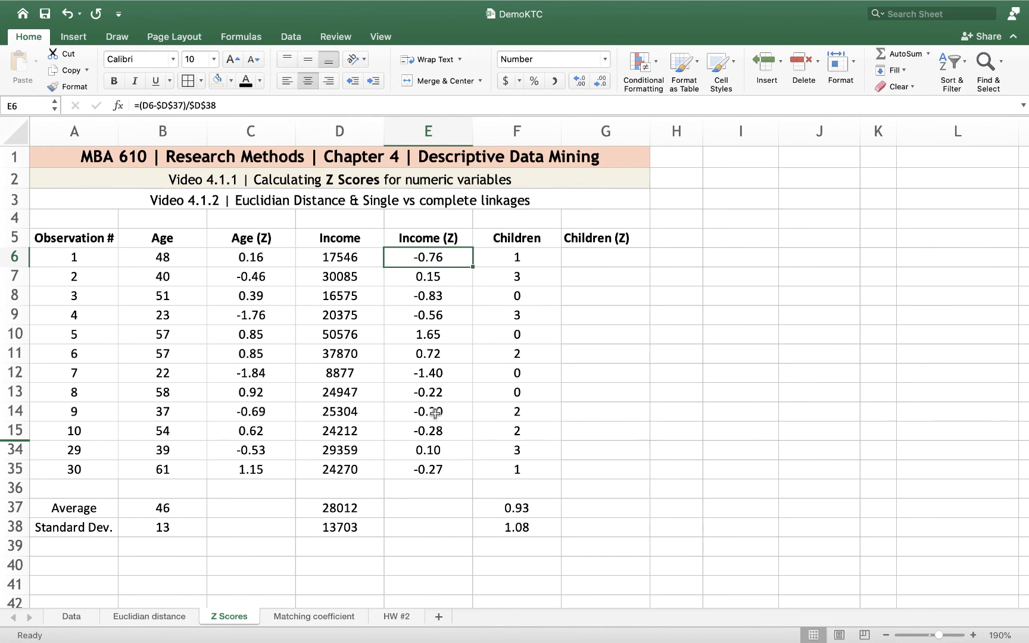
# Calculate the first Children Z score in G6 with =(F6-$F$37)/$F$38
pyautogui.click(590, 261)
pyautogui.write('=(')
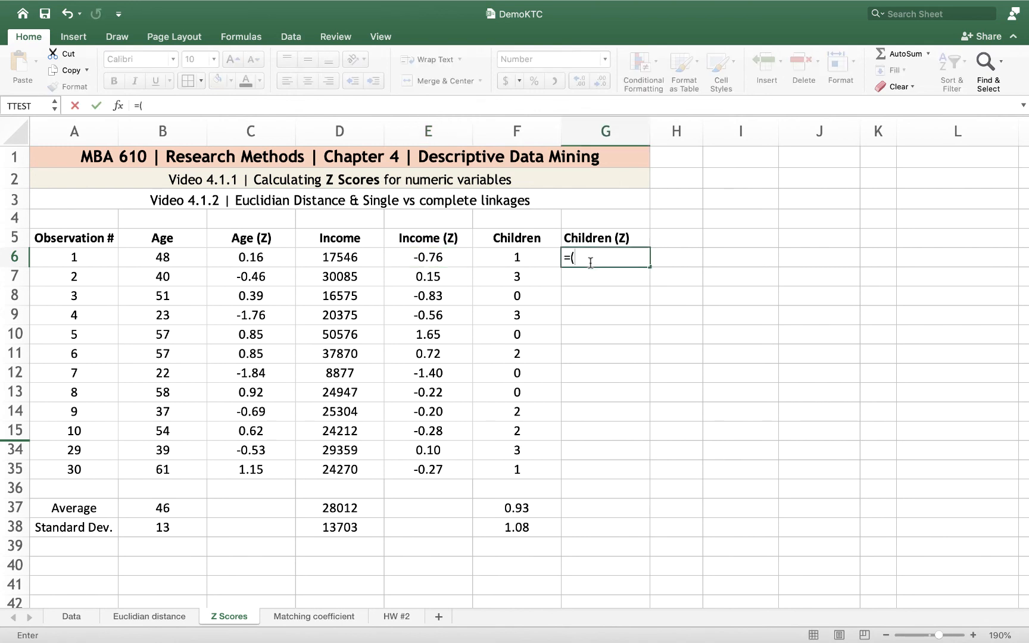
pyautogui.click(516, 257)
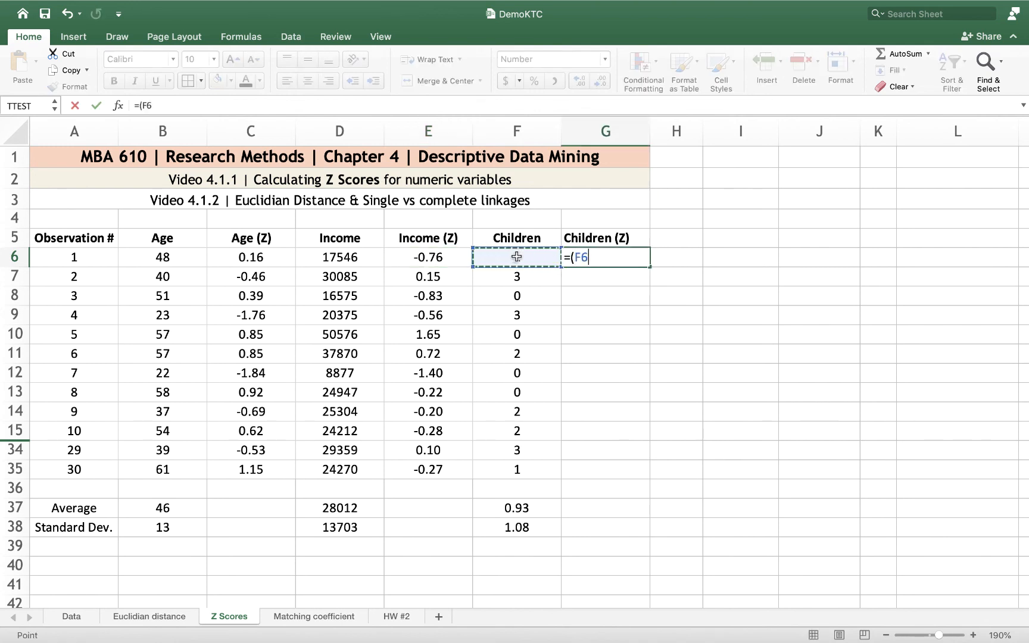
pyautogui.write('-')
pyautogui.click(509, 508)
pyautogui.press('F4')
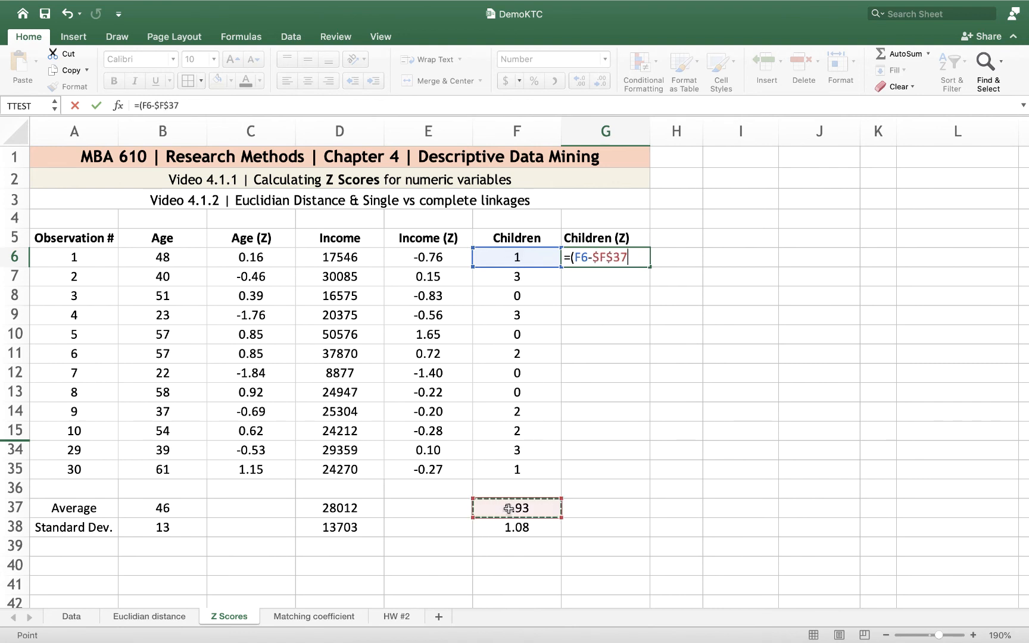
pyautogui.write(')/')
pyautogui.click(512, 528)
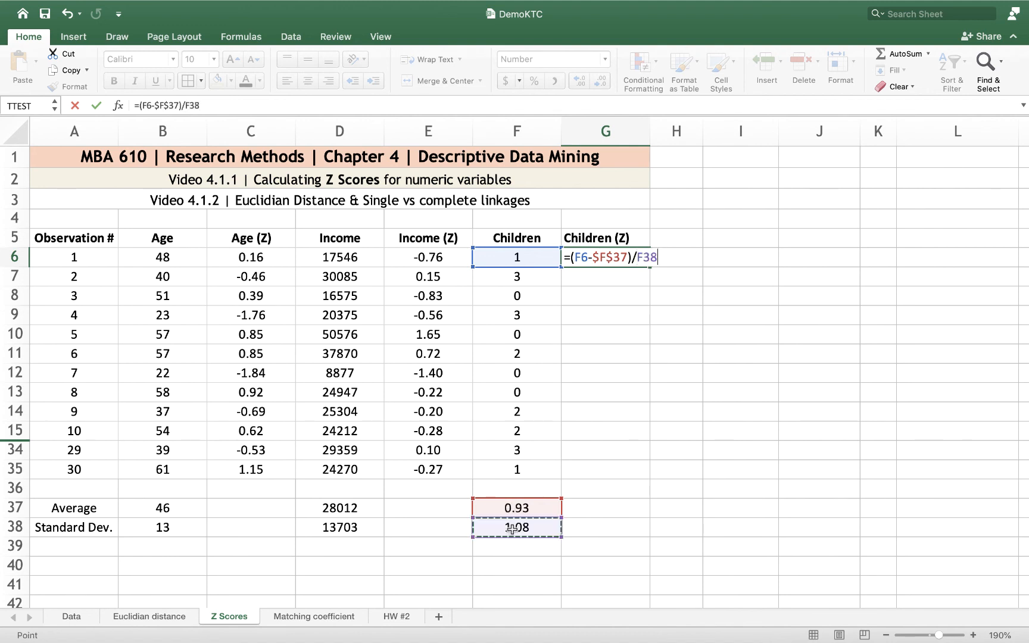
pyautogui.press('F4')
pyautogui.press('Return')
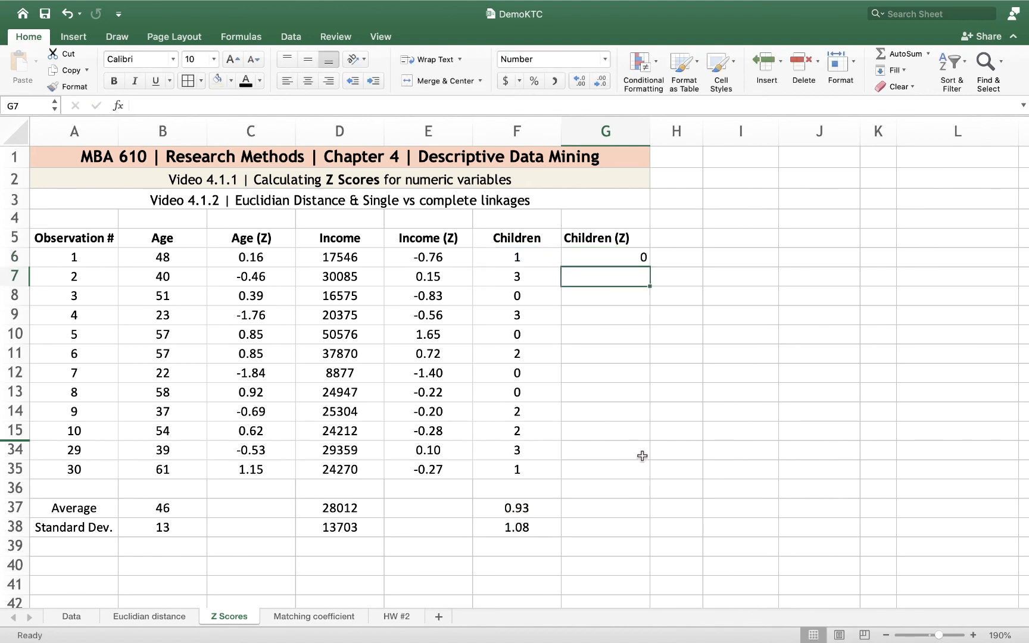
# Fill the Children Z score formula from G6 down to G35 and format the results centred with two decimal places
pyautogui.click(611, 258)
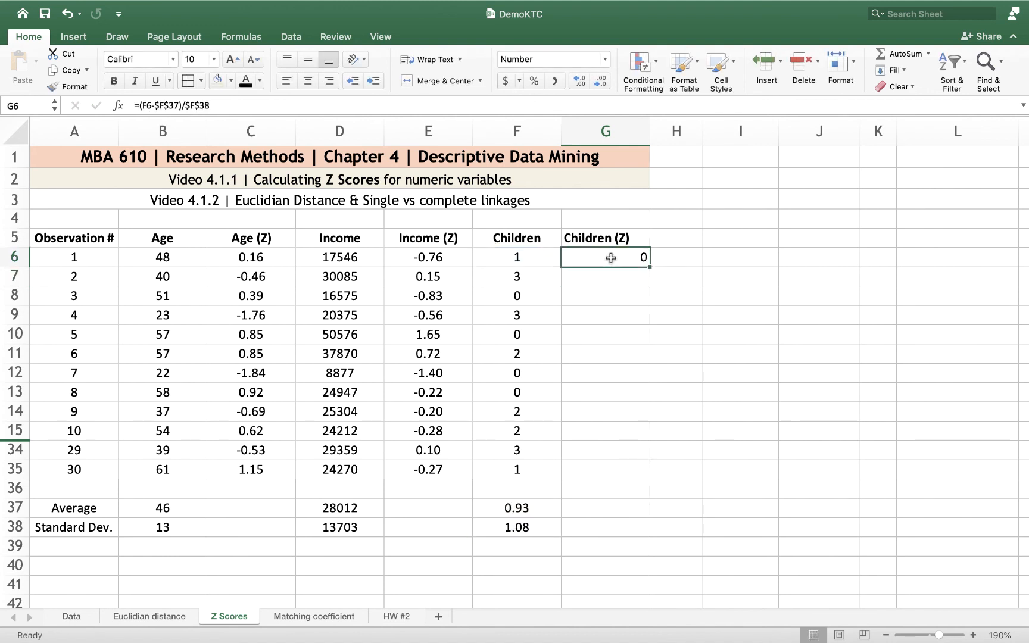
pyautogui.doubleClick(650, 267)
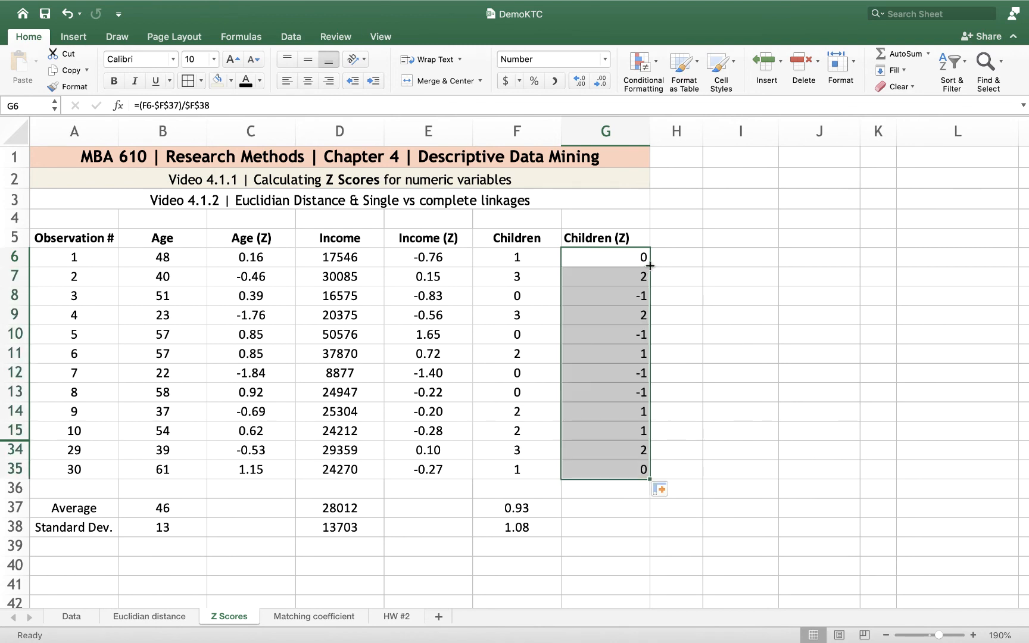
pyautogui.click(308, 81)
pyautogui.click(579, 80)
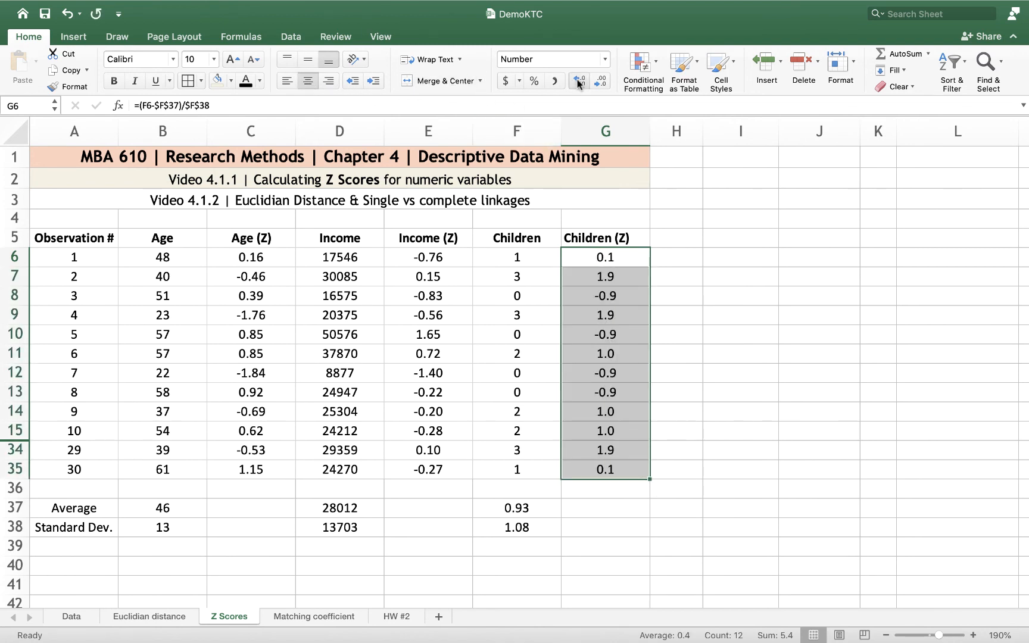
pyautogui.click(579, 81)
pyautogui.click(756, 456)
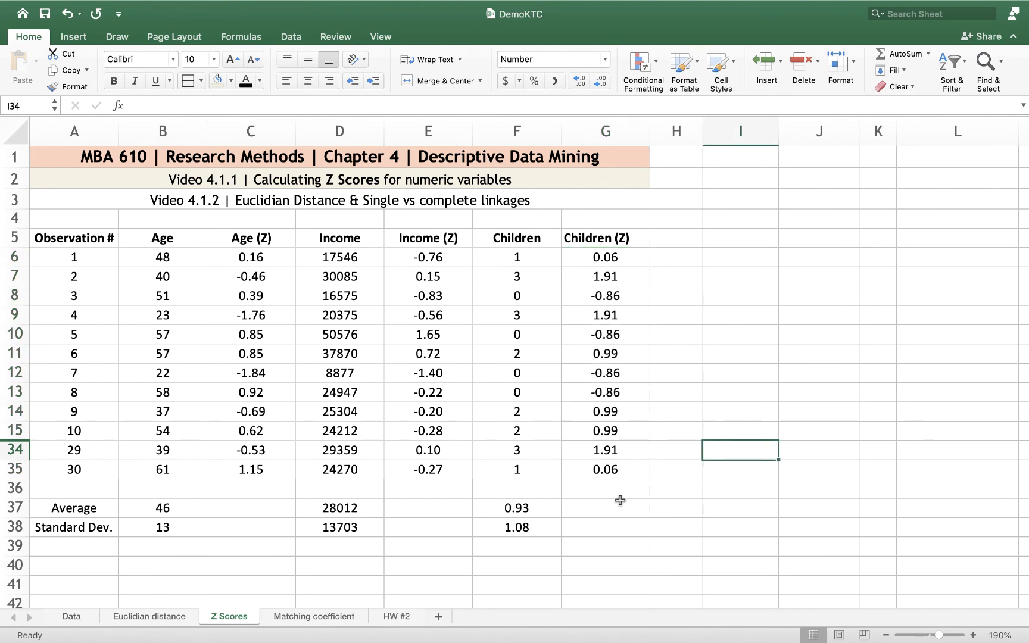
# Compare the Children values and Z scores of observations 1, 4 and 7 with the average in F37, and check the Income Z scores of observations 7 and 29
pyautogui.click(517, 260)
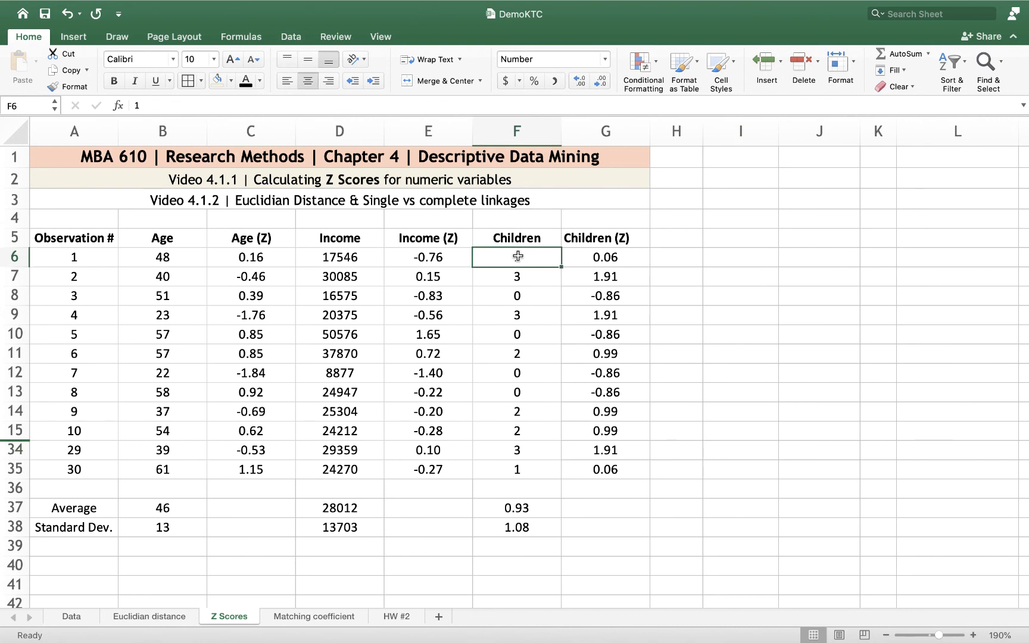
pyautogui.click(511, 508)
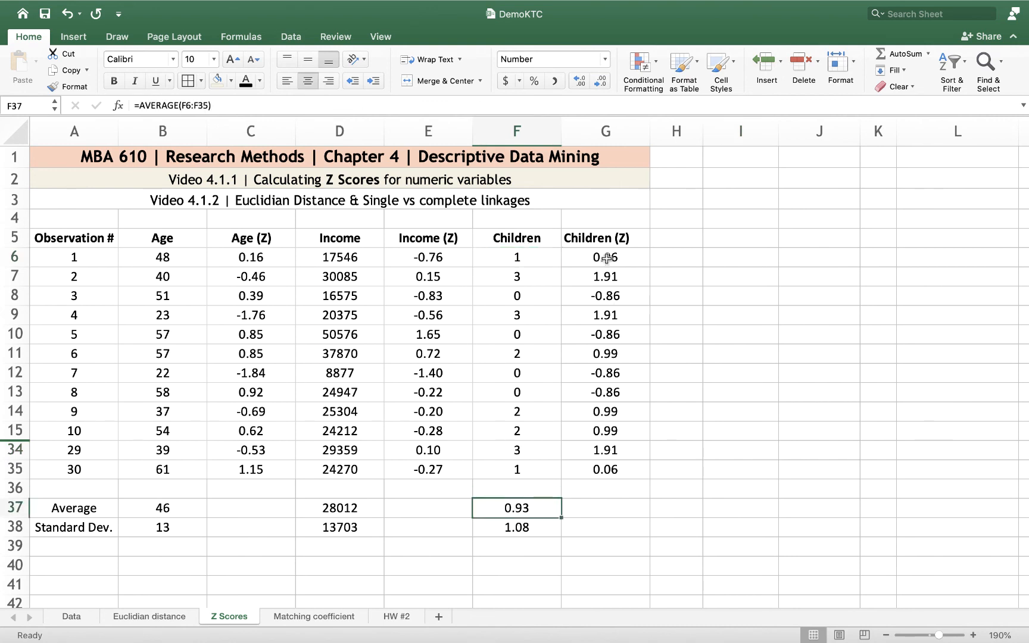
pyautogui.click(607, 259)
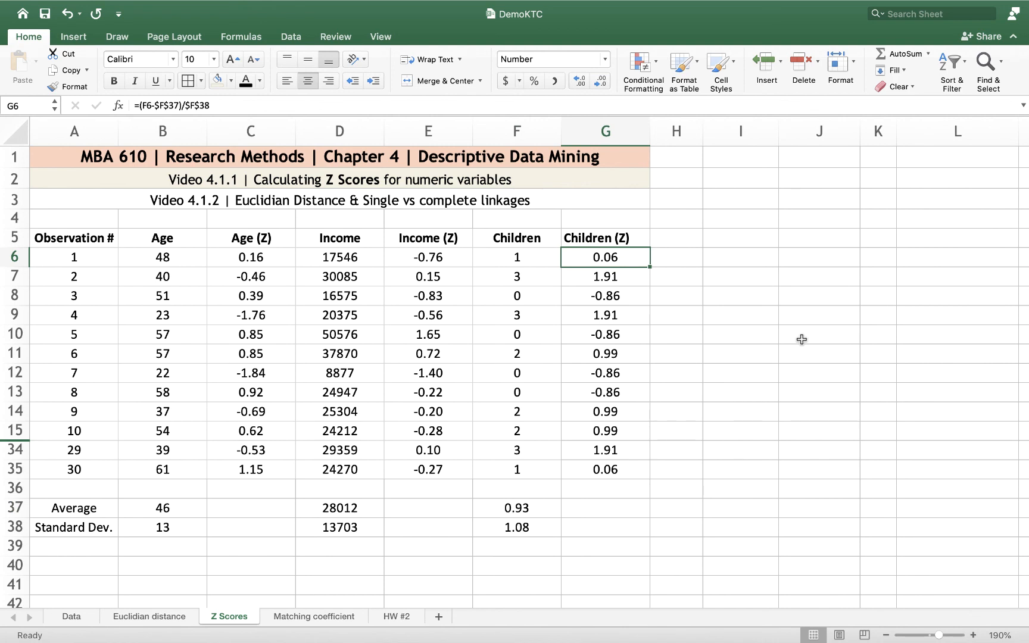
pyautogui.click(524, 314)
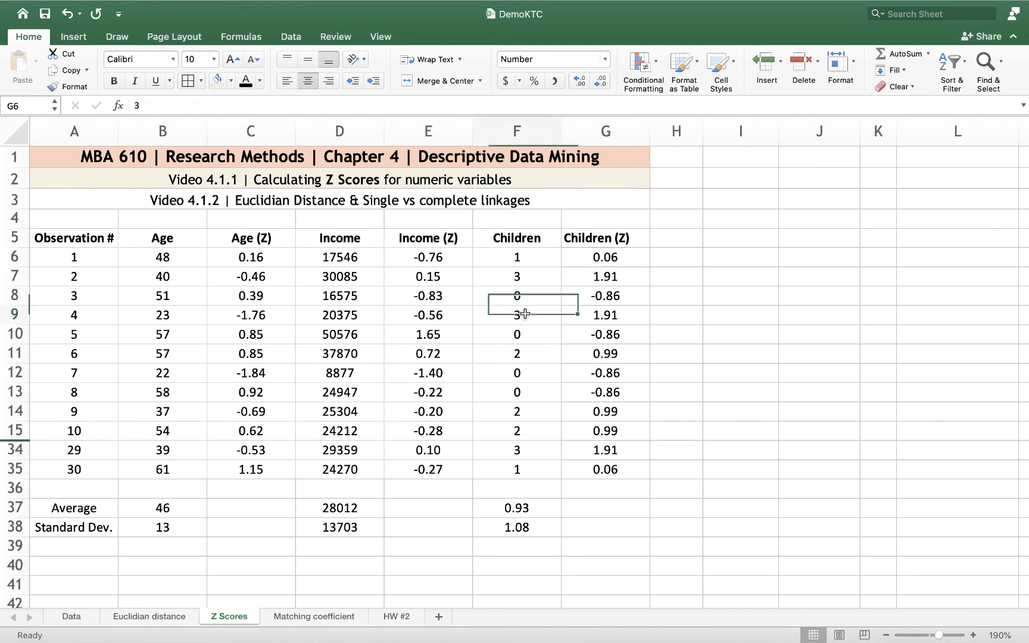
pyautogui.click(589, 316)
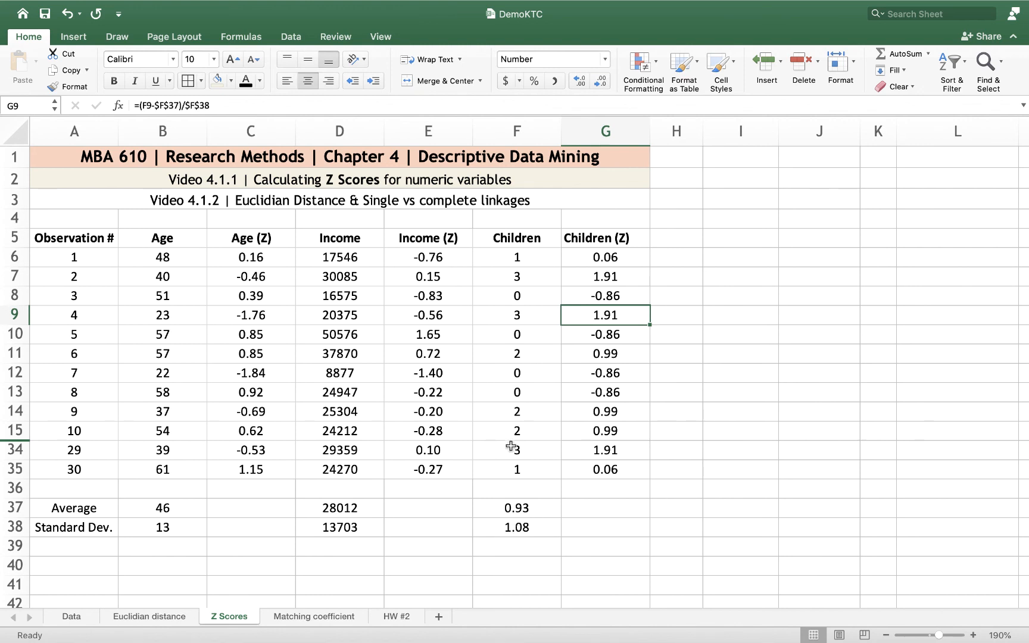
pyautogui.click(515, 374)
pyautogui.click(596, 374)
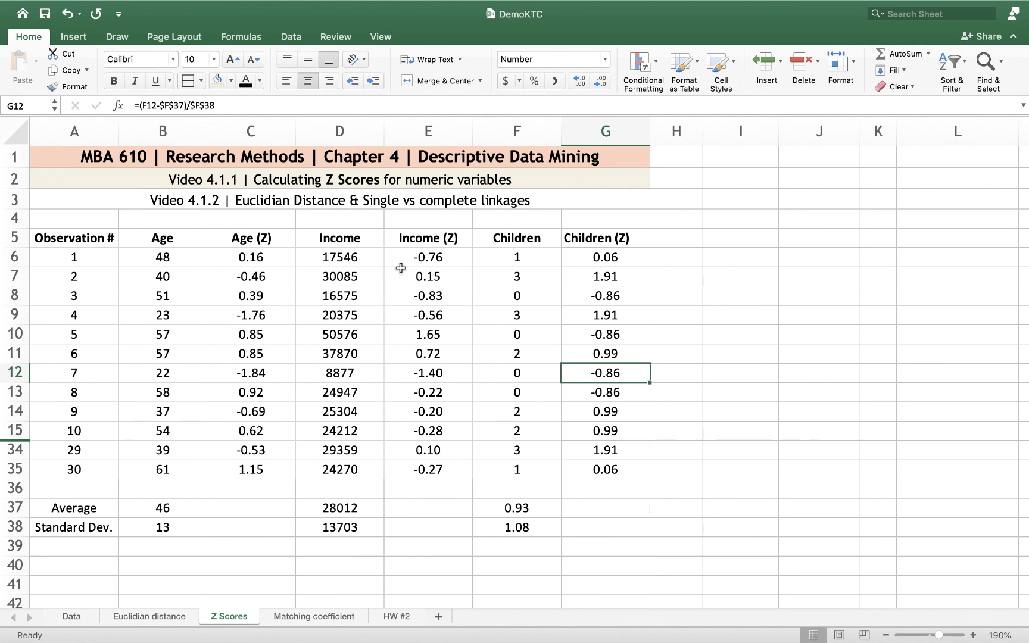
pyautogui.click(415, 374)
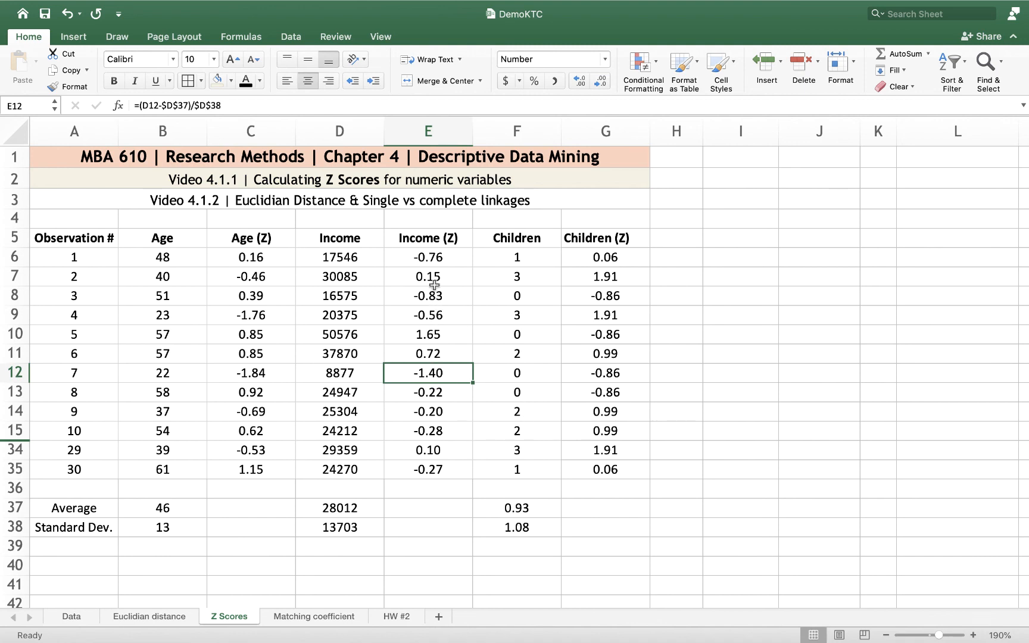
pyautogui.click(427, 448)
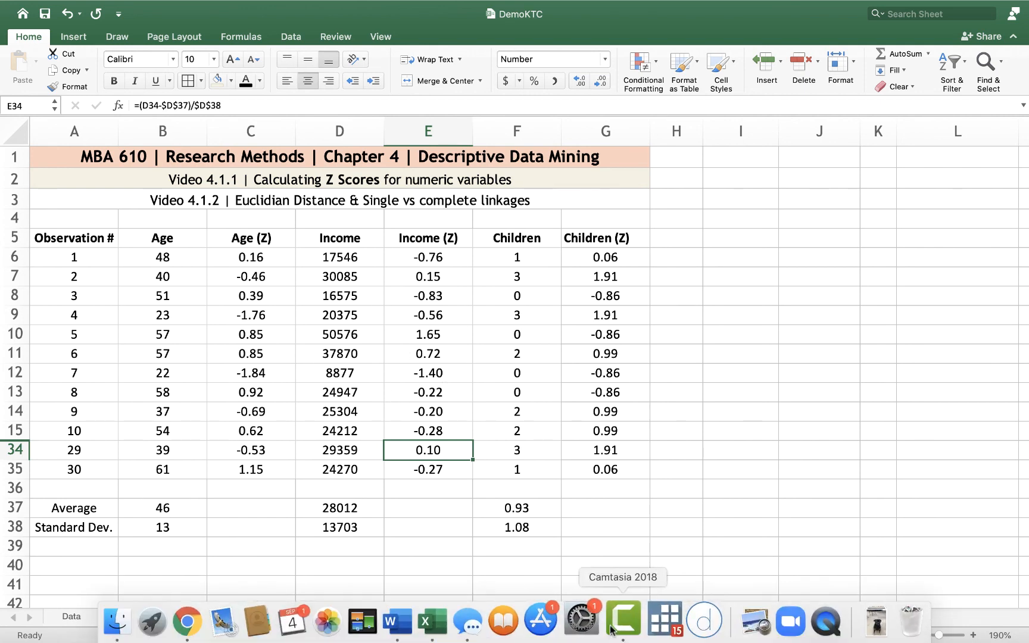
pyautogui.rightClick(627, 625)
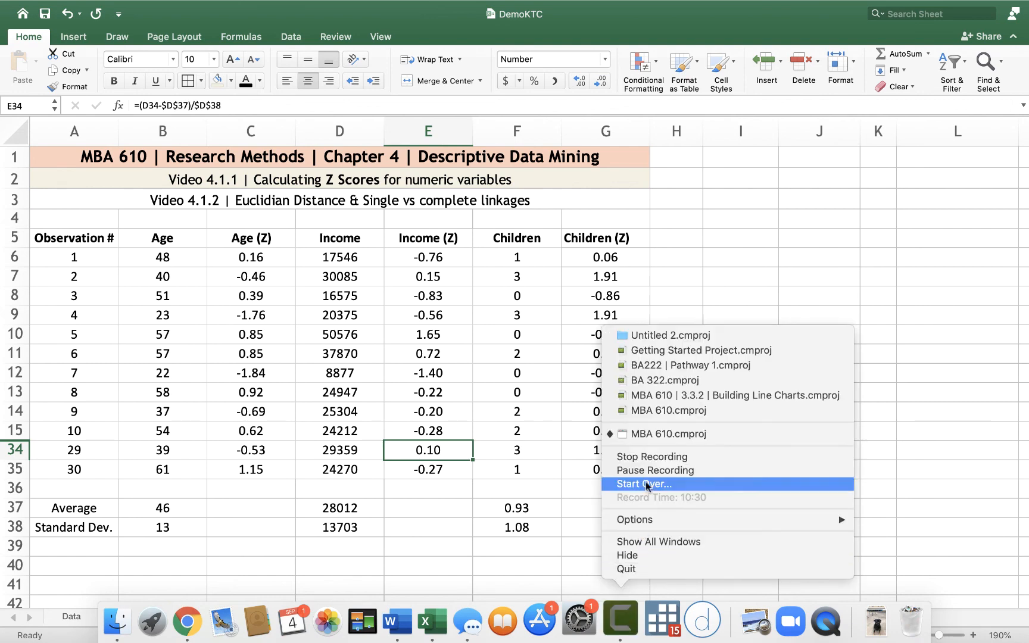